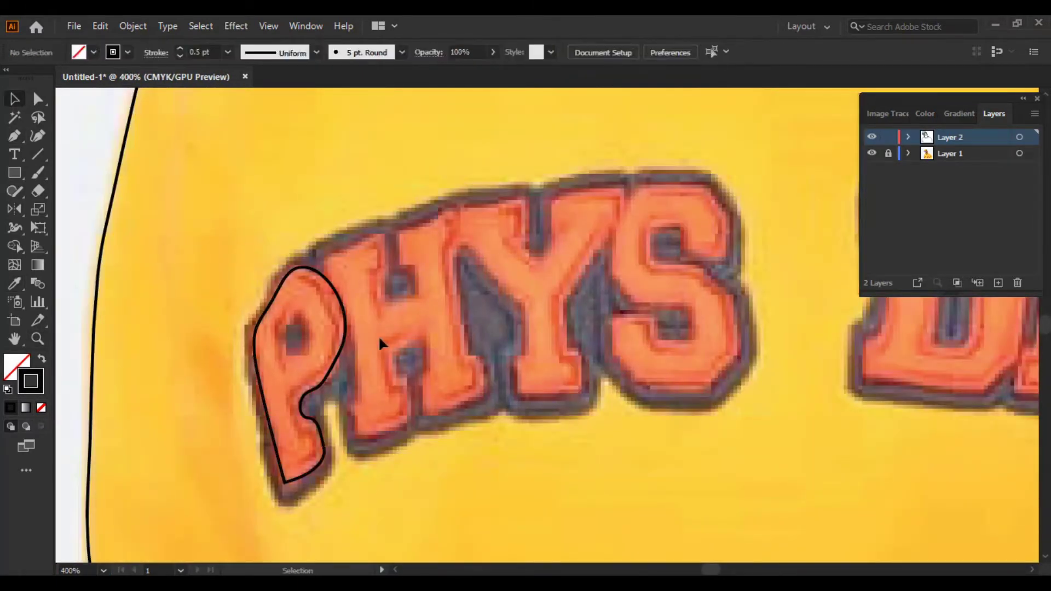
Trace the outlines of the PHYS DEPT chest lettering on Layer 2 with the Pen tool and a 0.5 pt stroke
left_click(344, 294)
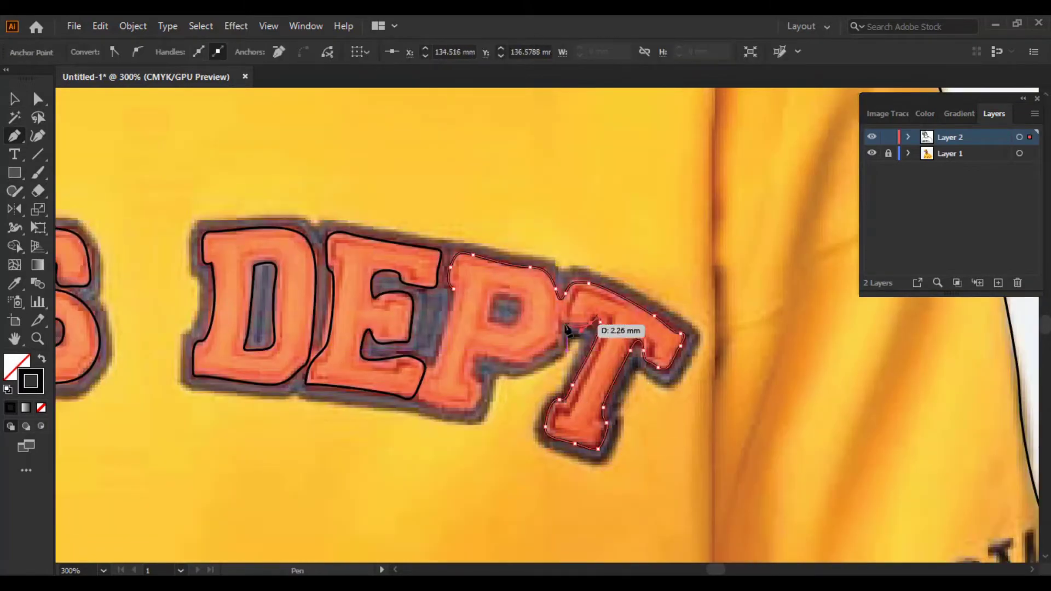
left_click(536, 387)
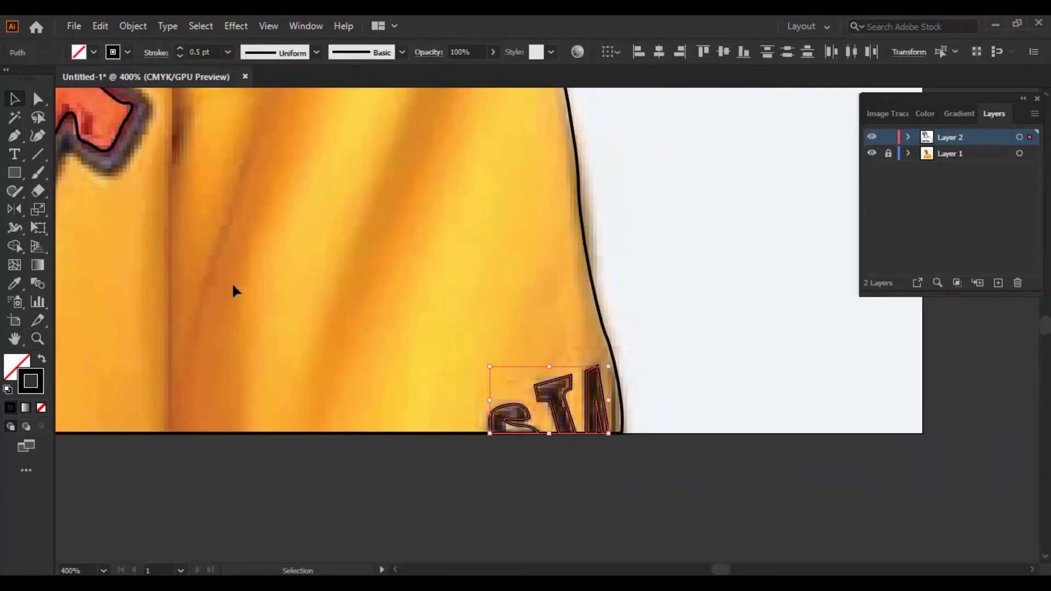
left_click(103, 571)
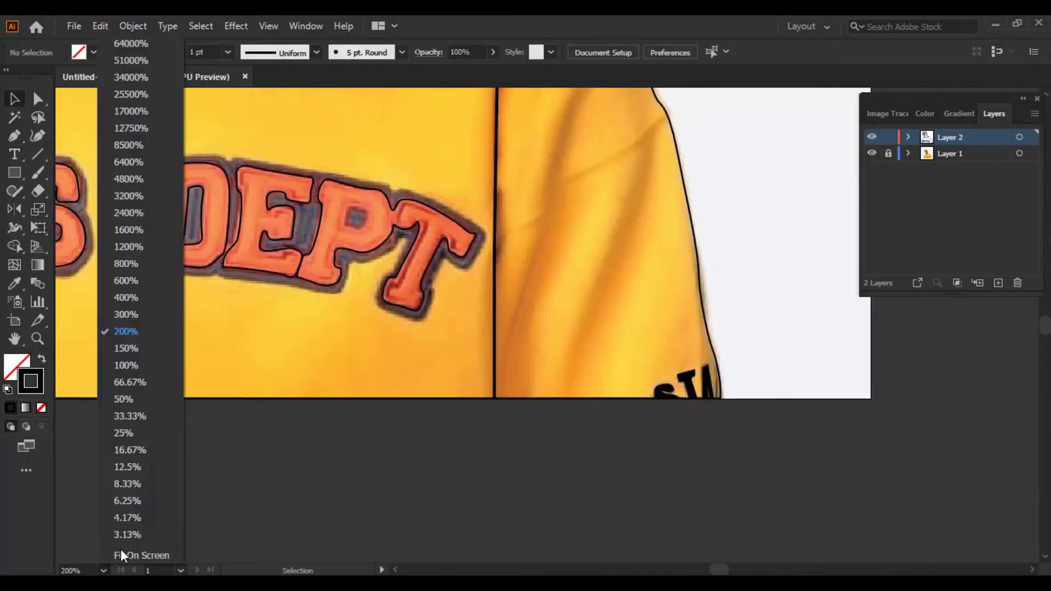
left_click(122, 556)
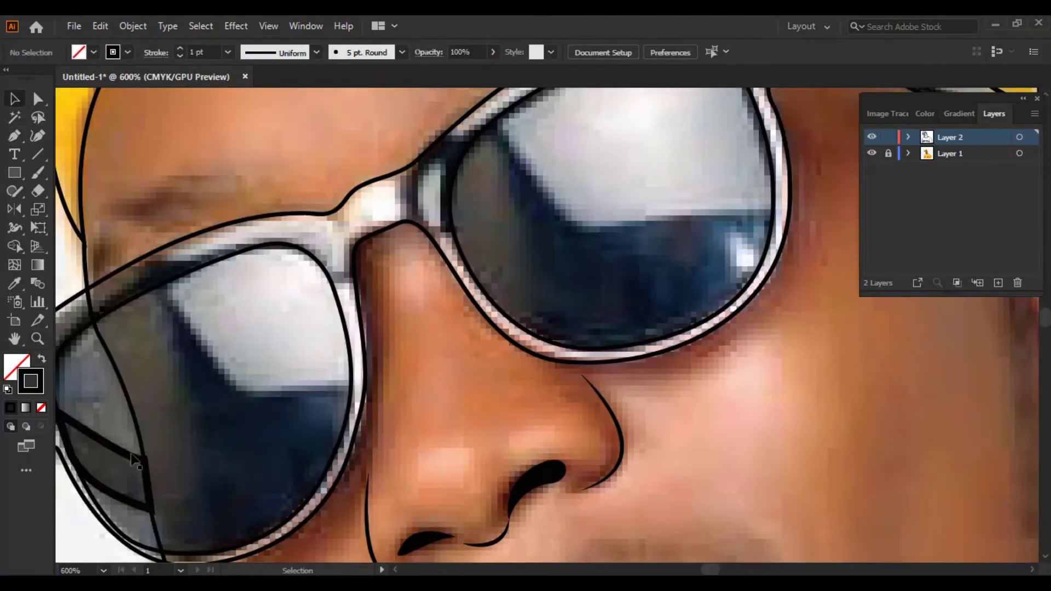
Draw the moustache and beard hairs on Layer 2 as short curved strokes with a 0.25 pt black stroke
left_click_drag(665, 123, 602, 214)
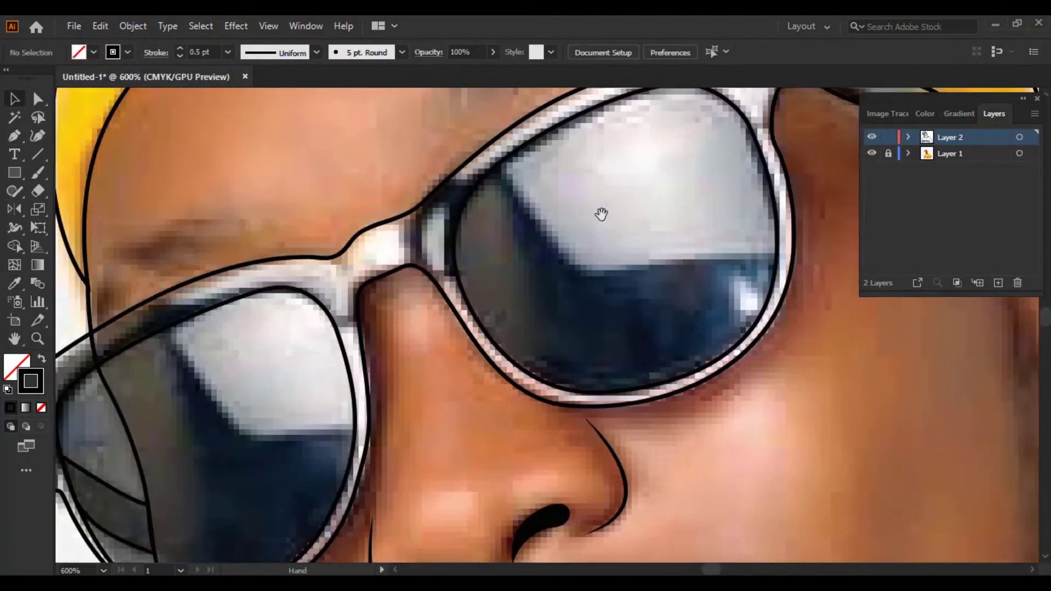
key("ctrl+0")
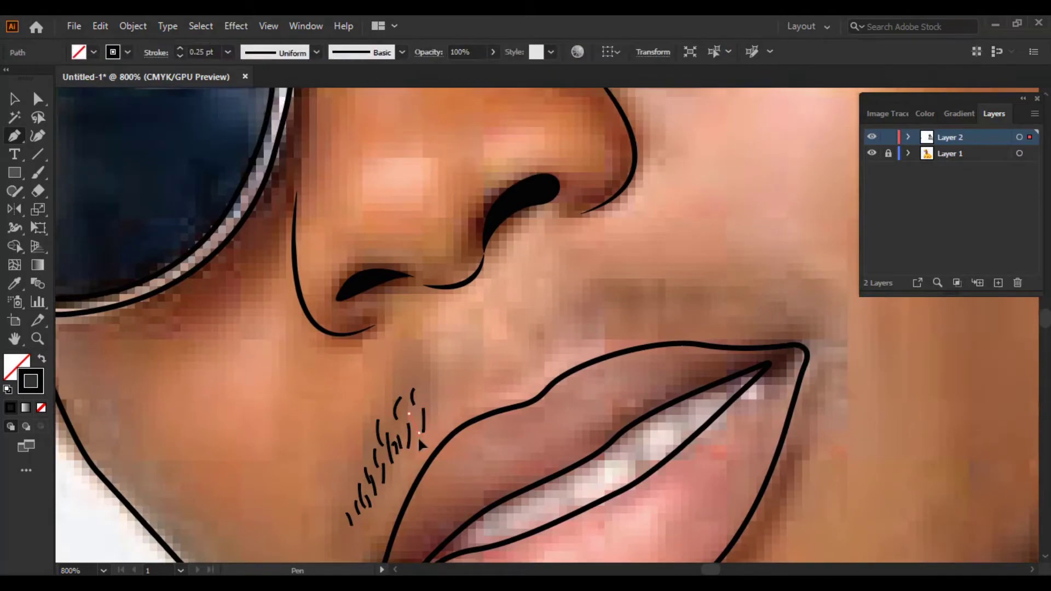
scroll(491, 342, "down", 2)
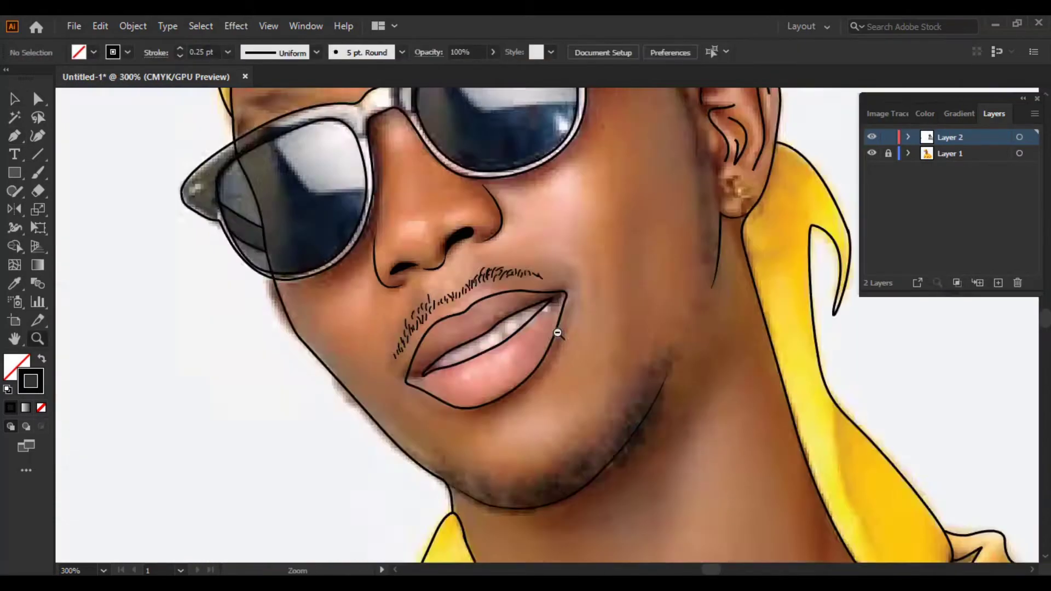
key("ctrl+minus")
key("ctrl+0")
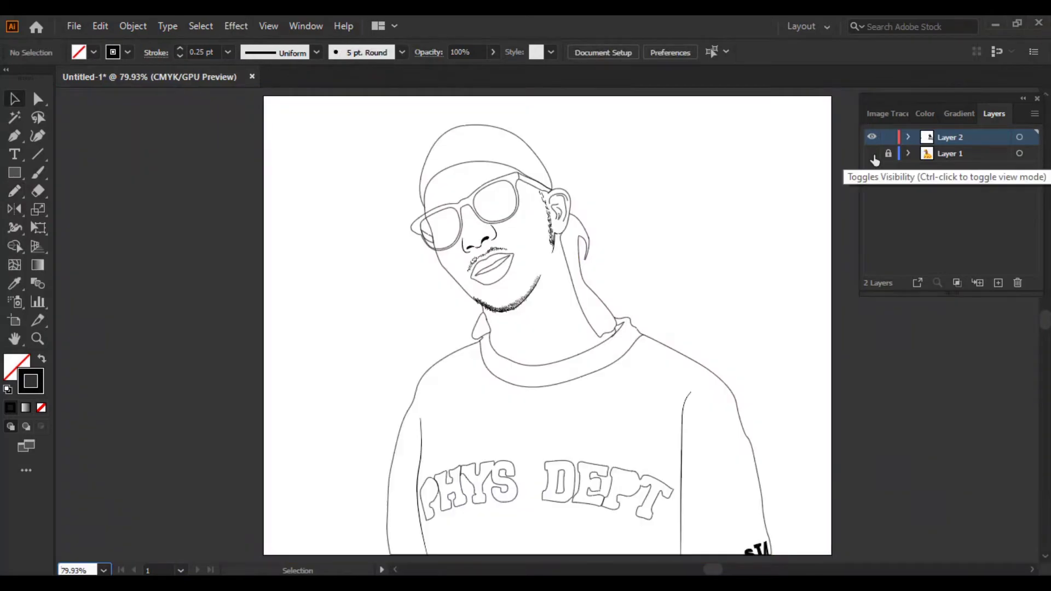
Toggle the visibility of the reference photo on Layer 1 for tracing base shapes and make Layer 4 active
left_click(871, 153)
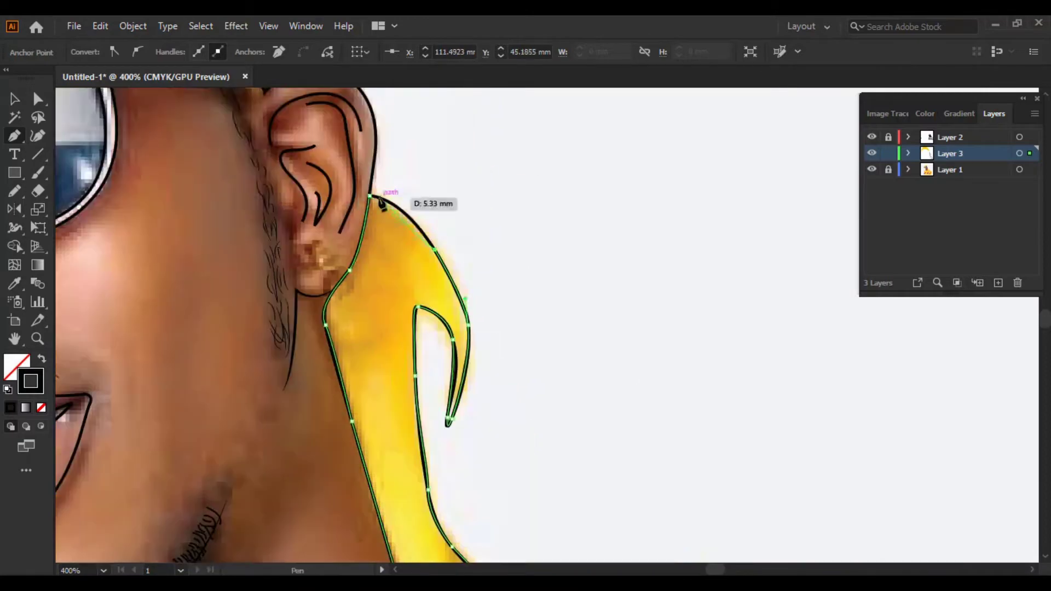
left_click(871, 170)
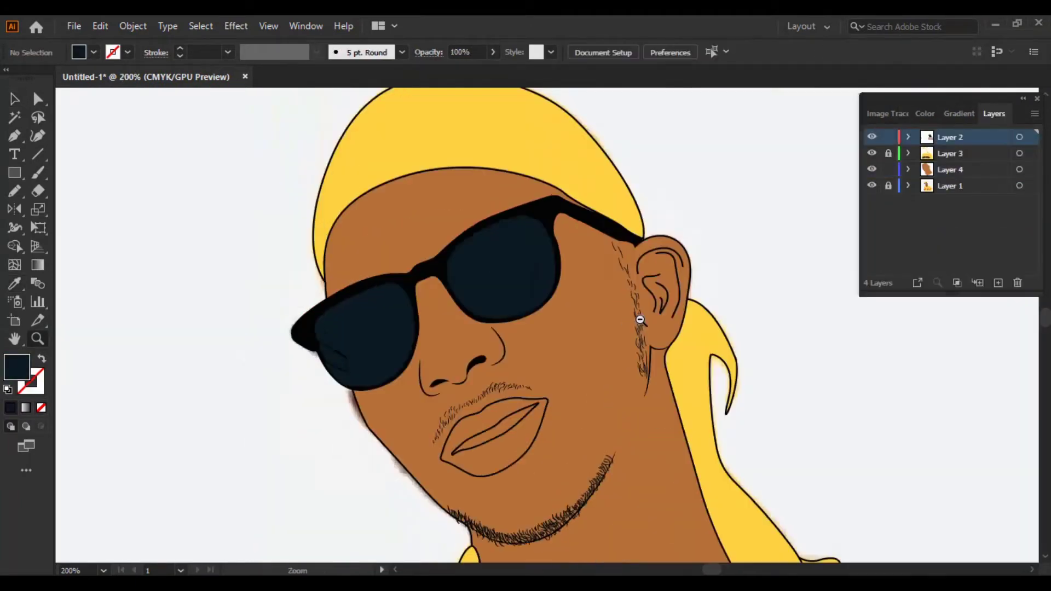
left_click(937, 169)
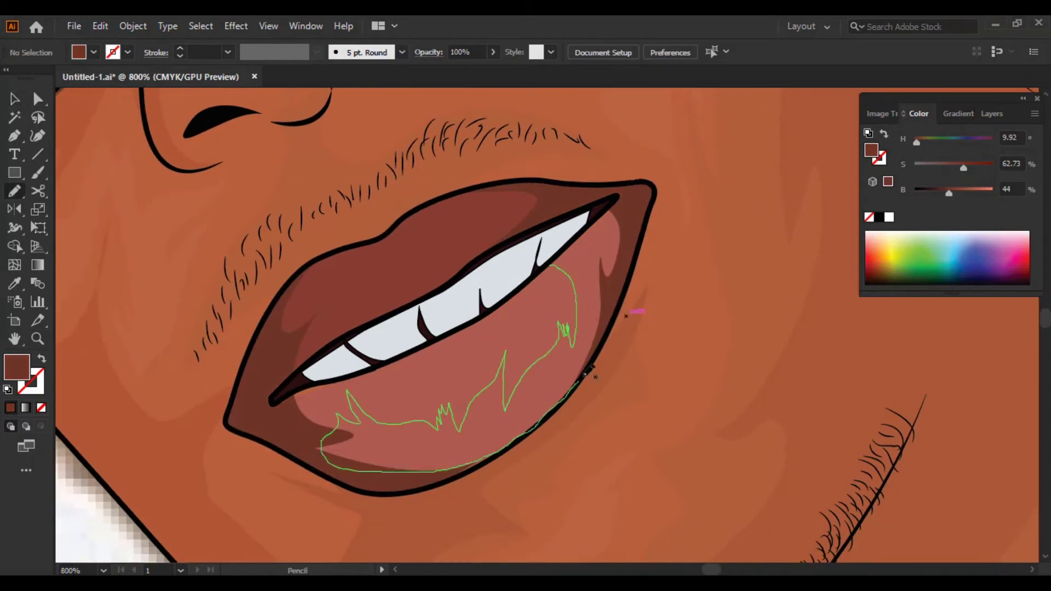
Draw a jagged shading shape on the lower lip with the Pencil tool and toggle the visibility of Layers 6 and 4
left_click_drag(383, 395, 530, 319)
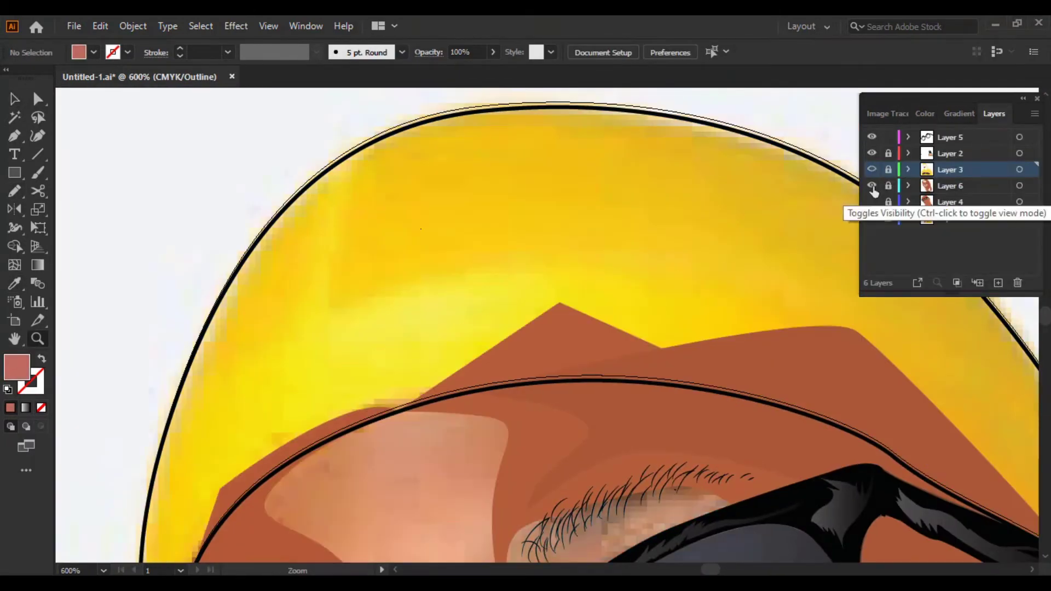
left_click_drag(872, 186, 872, 202)
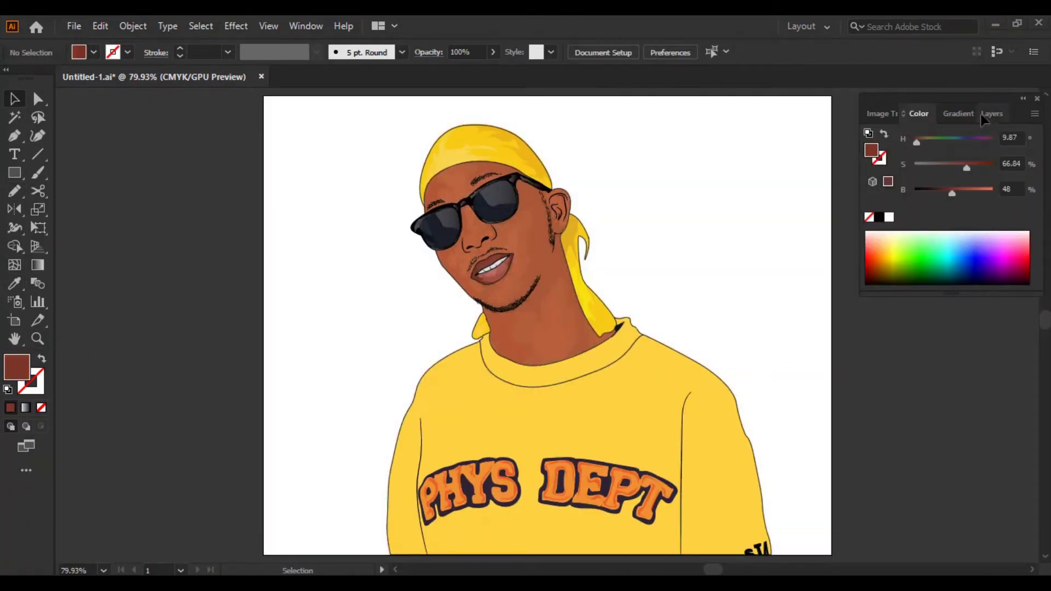
Check which artwork Layer 3 holds, unlock that layer and lock Layer 6
left_click(988, 114)
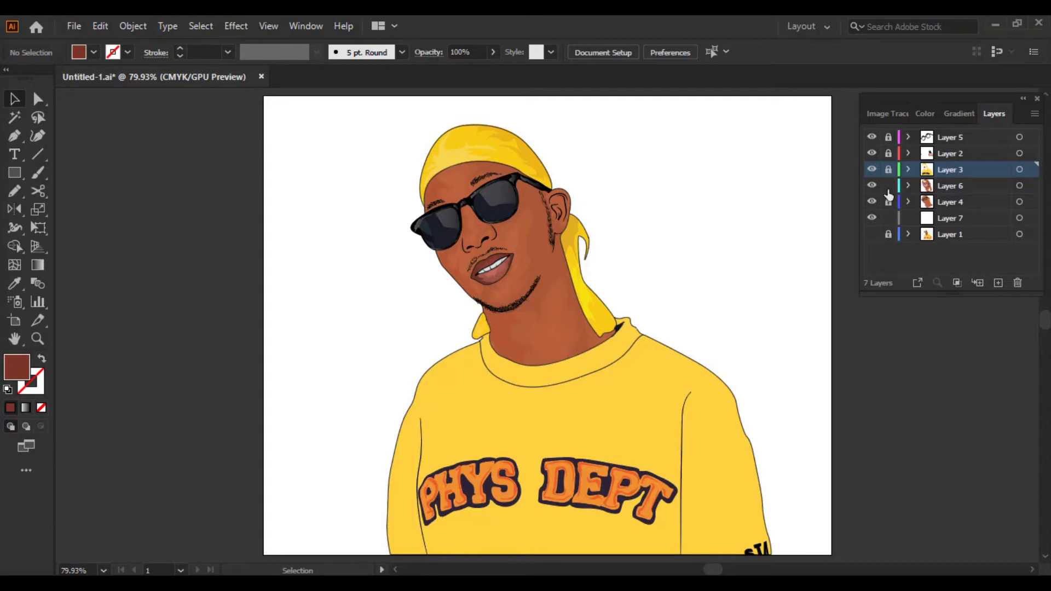
left_click(872, 170)
left_click(872, 169)
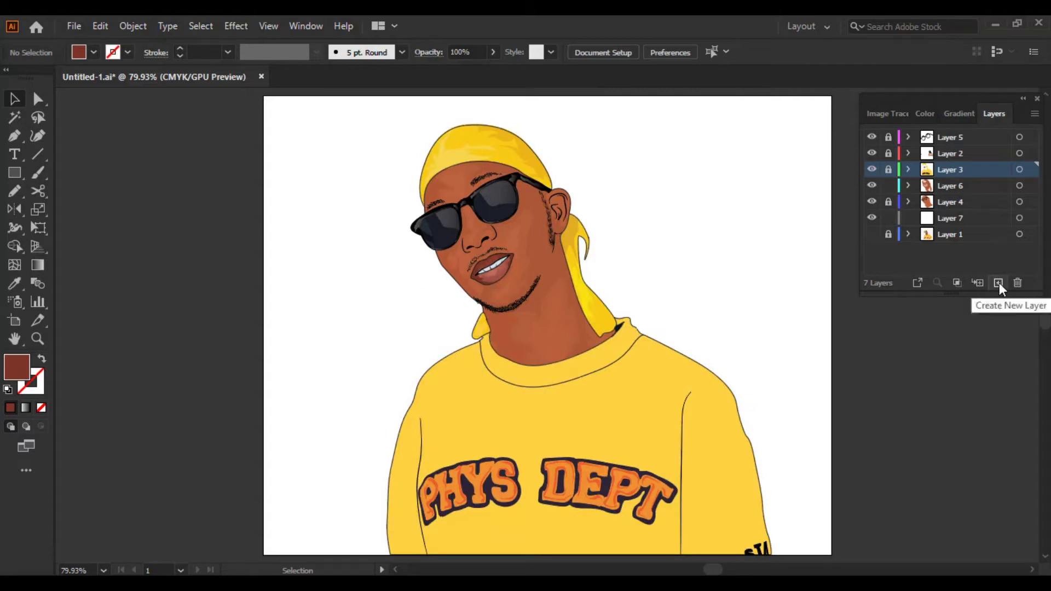
left_click(872, 170)
left_click(872, 170)
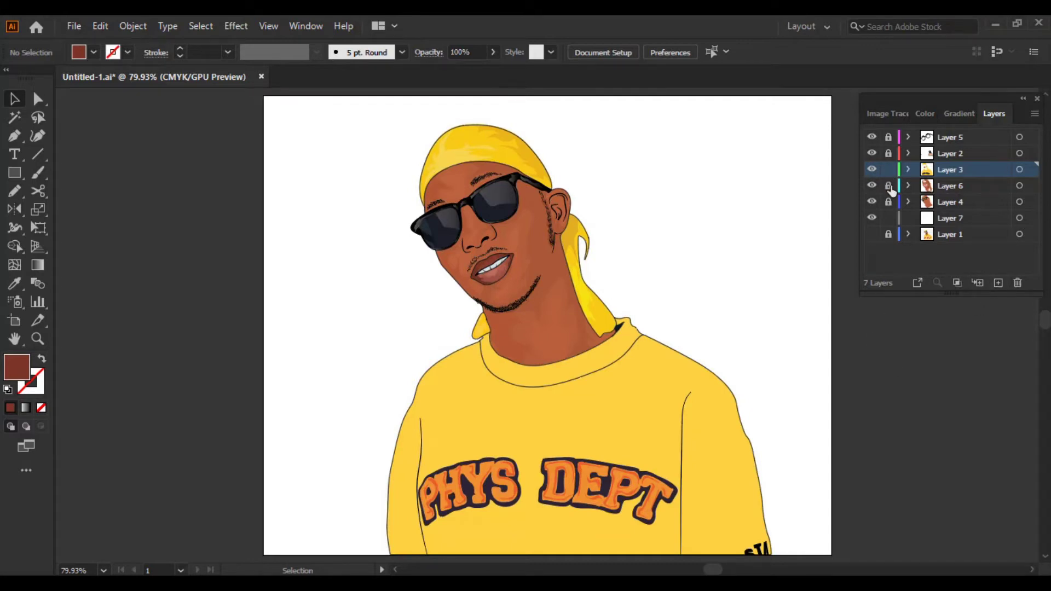
Show the reference photo on Layer 1 with Layer 7 locked, and switch Layer 3 to outline view
left_click(872, 235)
left_click(889, 217)
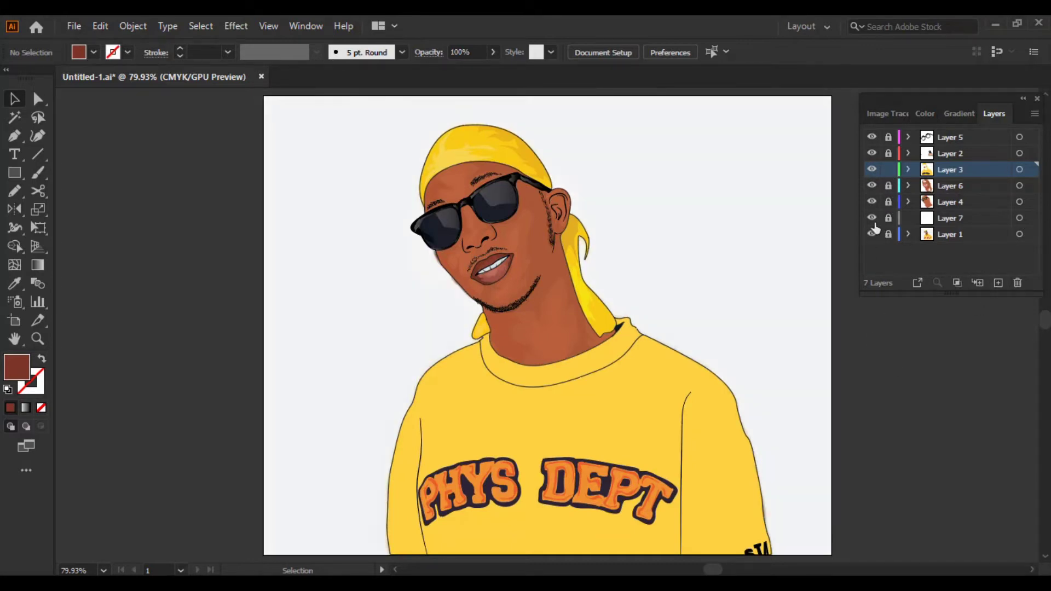
left_click(872, 169, "ctrl")
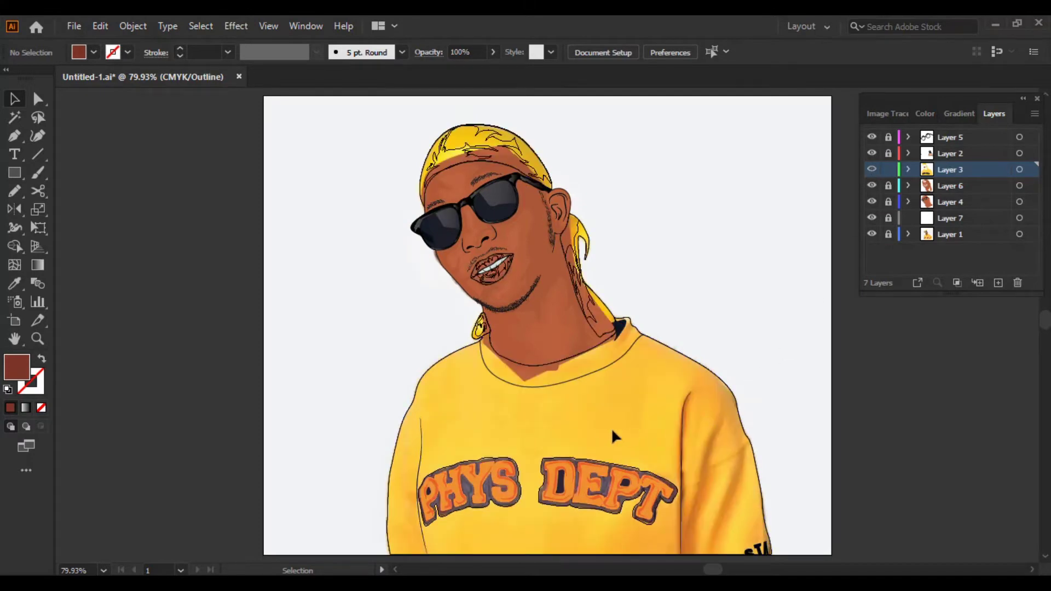
Draw a closed, jagged fold shape with the Pencil tool along the outer sleeve crease, from the shoulder to the artboard's lower edge
key("z")
left_click(628, 434)
left_click(591, 313)
left_click_drag(591, 313, 634, 315)
scroll(641, 356, "down", 5)
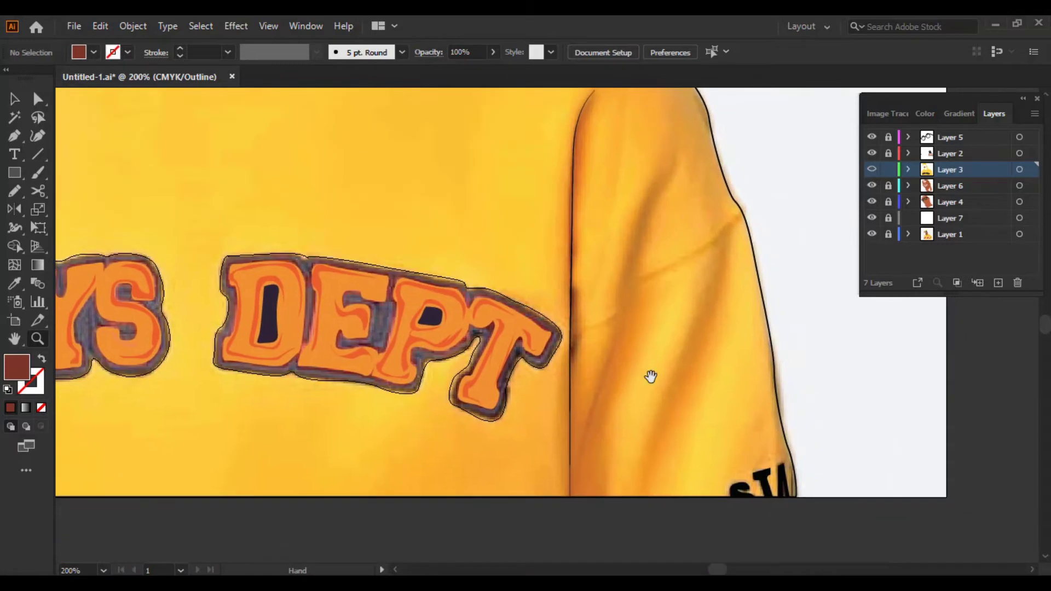
key("n")
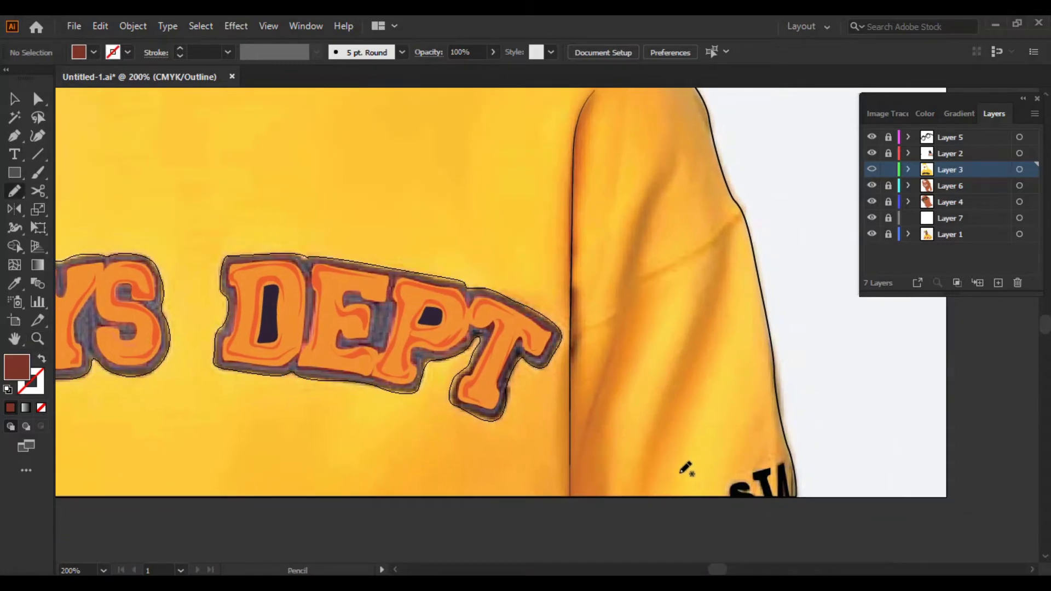
mouse_move(686, 496)
left_mouse_down()
mouse_move(671, 462)
mouse_move(691, 440)
mouse_move(694, 452)
left_mouse_up()
mouse_move(702, 377)
left_mouse_down()
mouse_move(723, 205)
mouse_move(748, 230)
mouse_move(709, 178)
mouse_move(710, 265)
mouse_move(689, 337)
mouse_move(687, 299)
mouse_move(685, 342)
mouse_move(648, 446)
mouse_move(636, 433)
mouse_move(641, 476)
mouse_move(627, 499)
mouse_move(688, 494)
left_mouse_up()
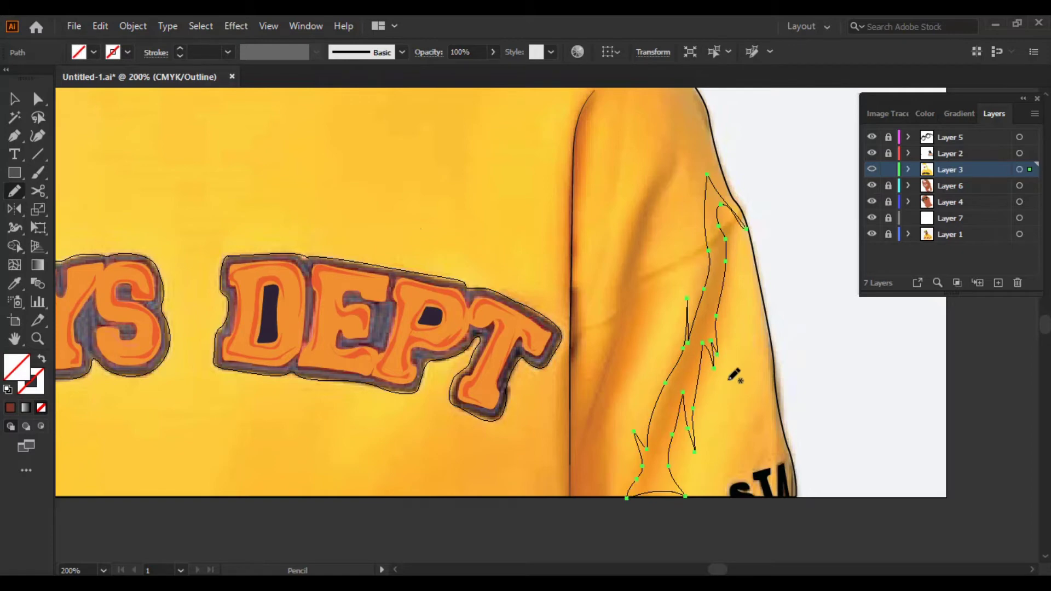
Fill the outer sleeve fold shape with light orange sampled from the photo and deselect it
key("i")
left_click(667, 453)
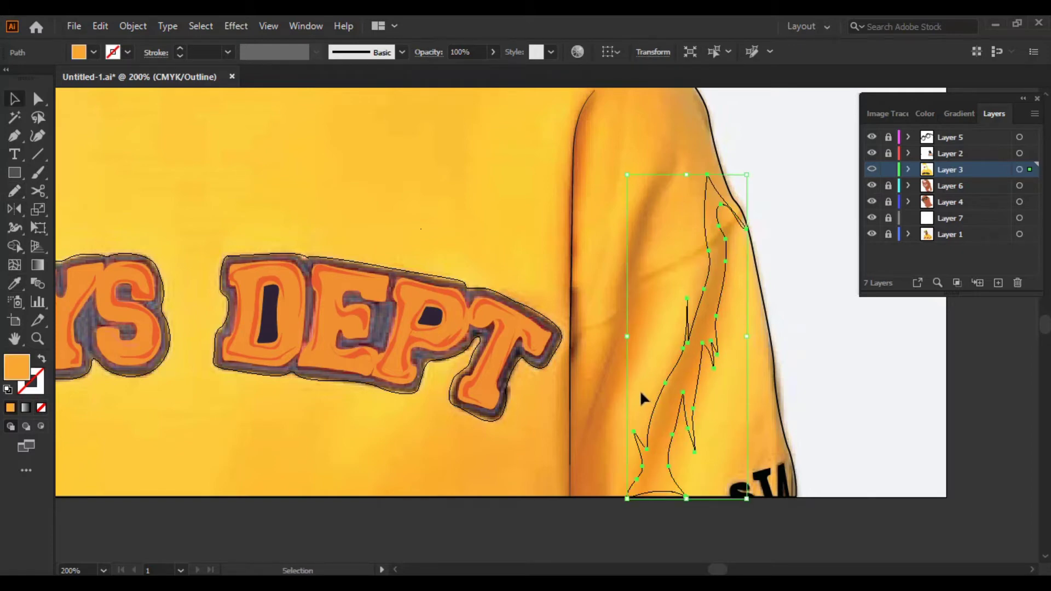
key("ctrl+shift+a")
Draw a jagged shadow shape with the Pencil tool around the armhole seam and inner sleeve folds, redrawing its lower end to close it
key("n")
mouse_move(617, 495)
left_mouse_down()
mouse_move(594, 416)
mouse_move(611, 466)
mouse_move(618, 370)
mouse_move(668, 276)
mouse_move(674, 233)
mouse_move(632, 319)
mouse_move(641, 255)
mouse_move(648, 238)
mouse_move(655, 252)
mouse_move(656, 206)
mouse_move(679, 158)
mouse_move(676, 129)
mouse_move(676, 156)
mouse_move(648, 194)
mouse_move(618, 285)
mouse_move(612, 261)
mouse_move(617, 321)
mouse_move(584, 408)
mouse_move(578, 380)
mouse_move(597, 273)
mouse_move(580, 324)
mouse_move(592, 189)
mouse_move(577, 219)
mouse_move(578, 159)
mouse_move(589, 111)
mouse_move(607, 129)
left_mouse_up()
scroll(610, 159, "up", 2)
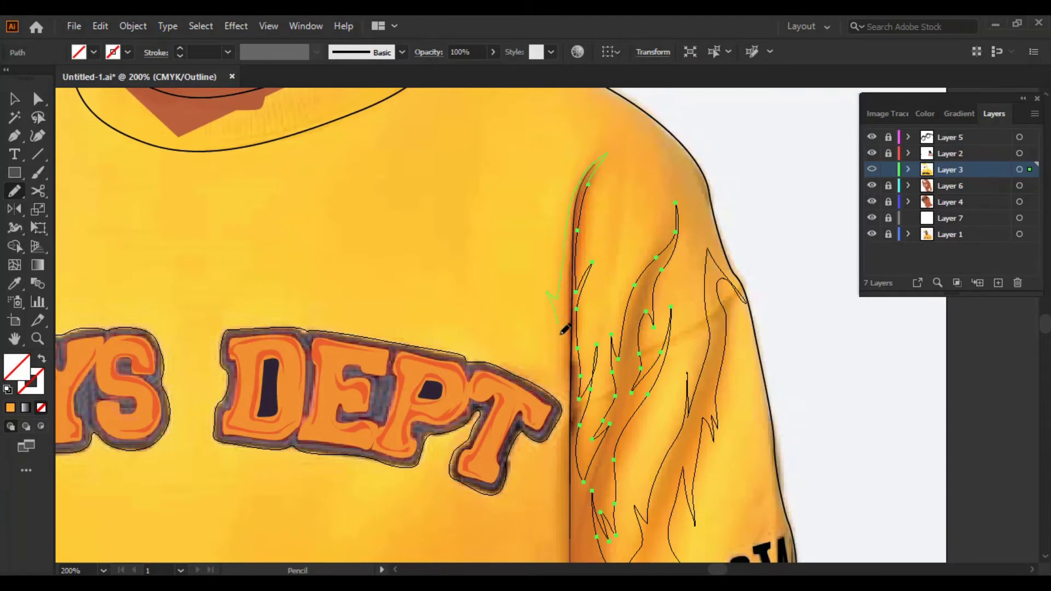
left_click_drag(562, 469, 565, 462)
scroll(564, 465, "down", 3)
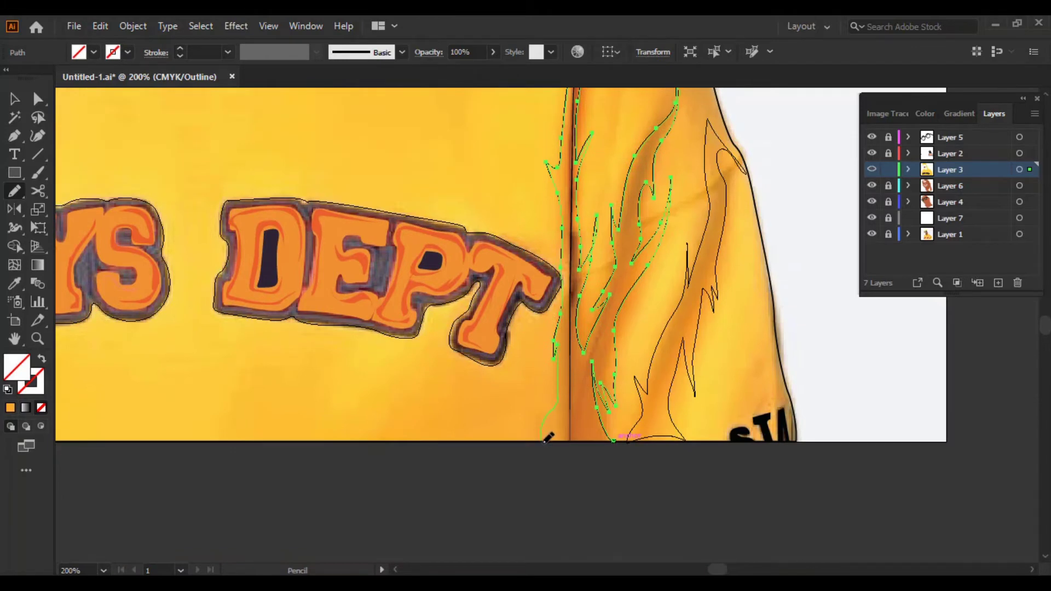
key("ctrl+z")
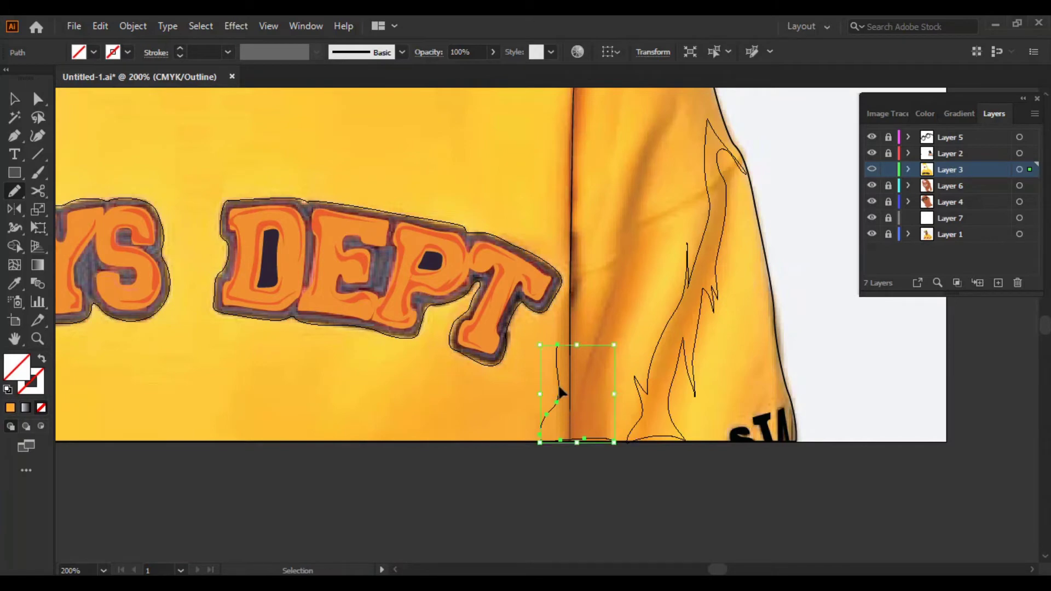
key("ctrl+shift+z")
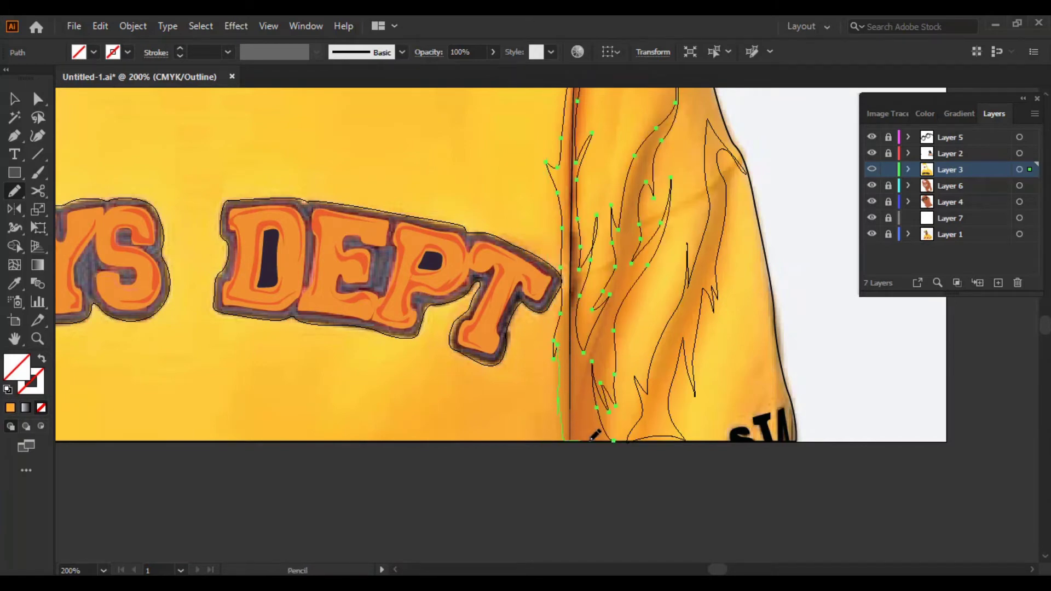
left_click_drag(623, 435, 623, 433)
Fill the armhole shadow shape with darker orange sampled from the photo and show Layer 3 in full-colour preview
key("u")
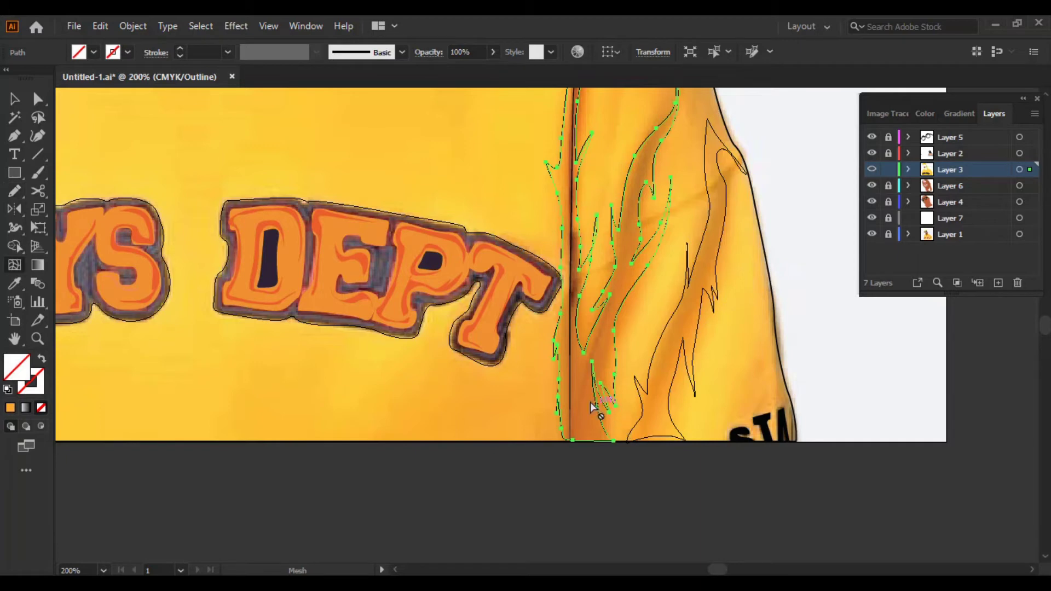
key("i")
left_click(592, 390)
key("v")
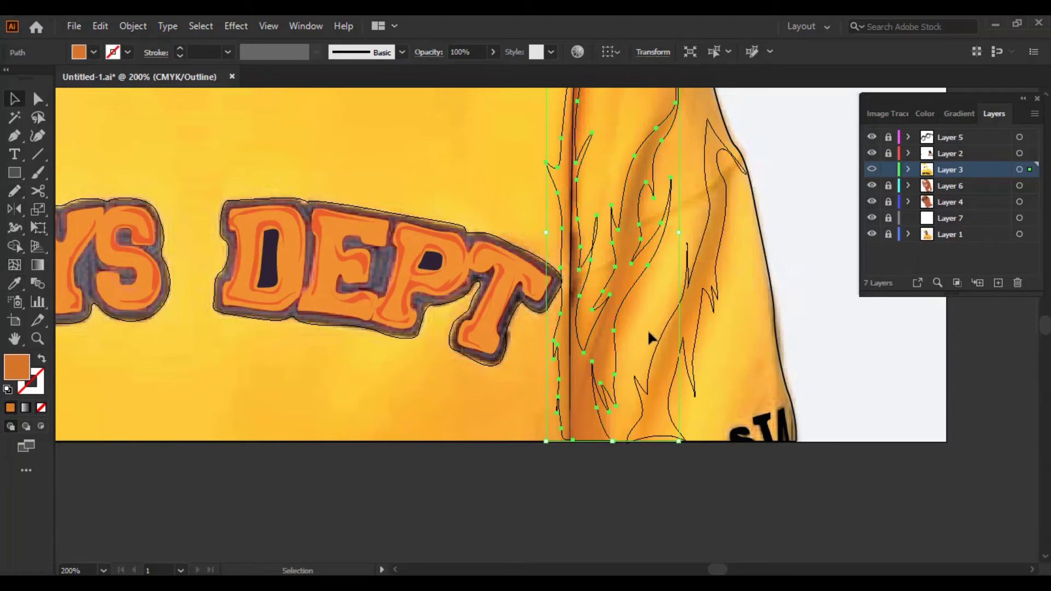
left_click(648, 331)
key("ctrl+y")
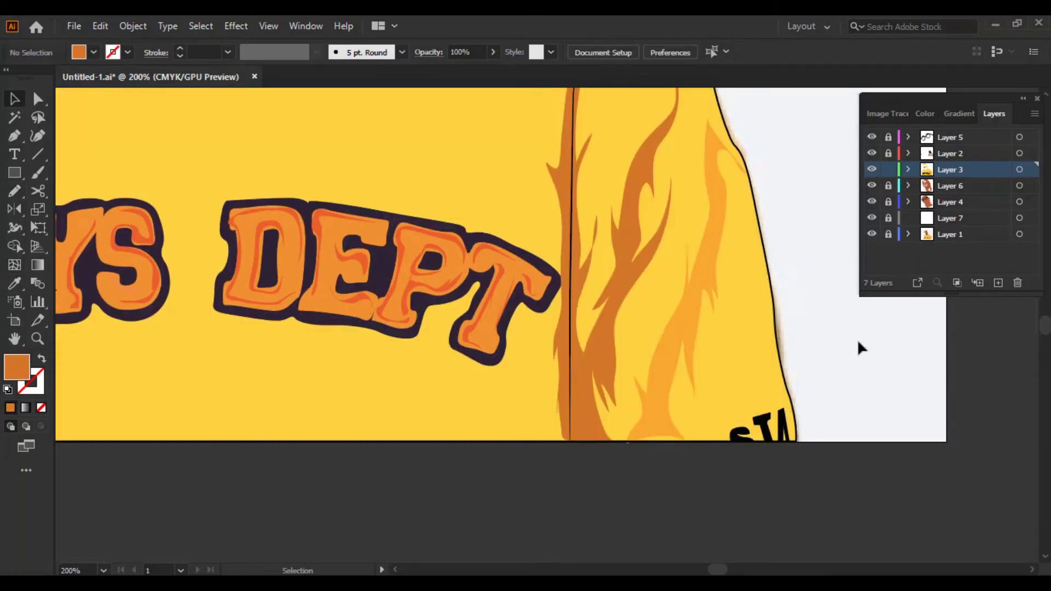
With Layer 3 in outline view, draw a jagged shading edge with the Pencil tool from the collar seam across the chest to the outer shoulder
key("a")
left_click(872, 171, "ctrl")
scroll(524, 274, "up", 5)
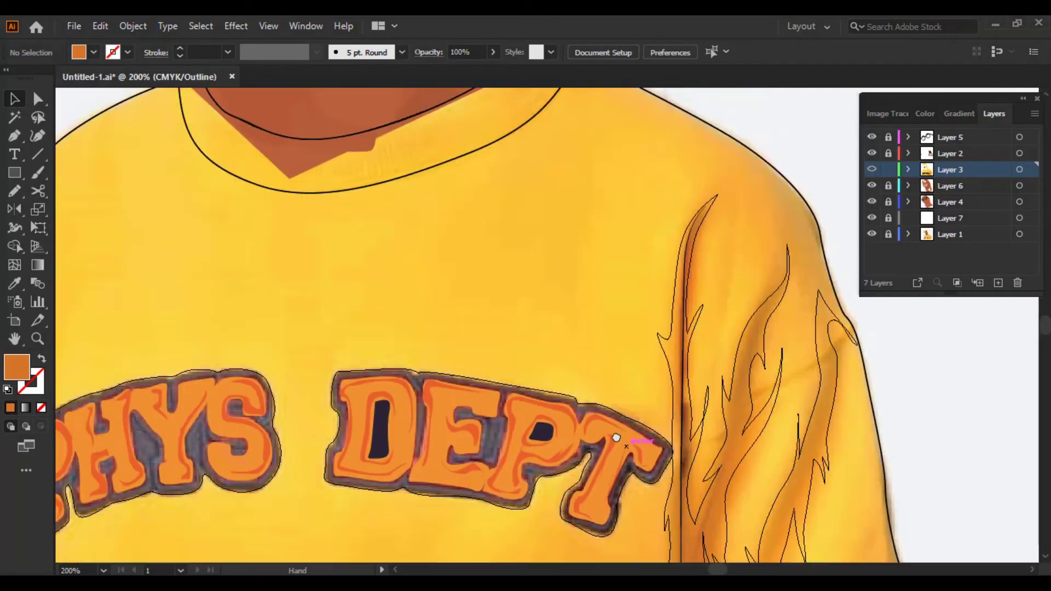
key("n")
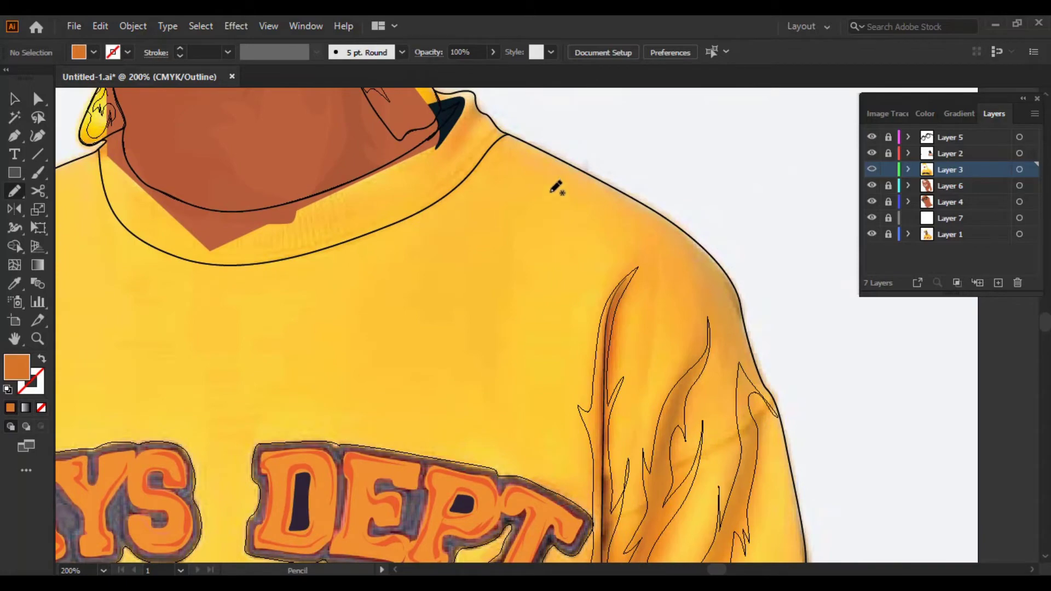
scroll(418, 352, "down", 3)
scroll(586, 237, "left", 5)
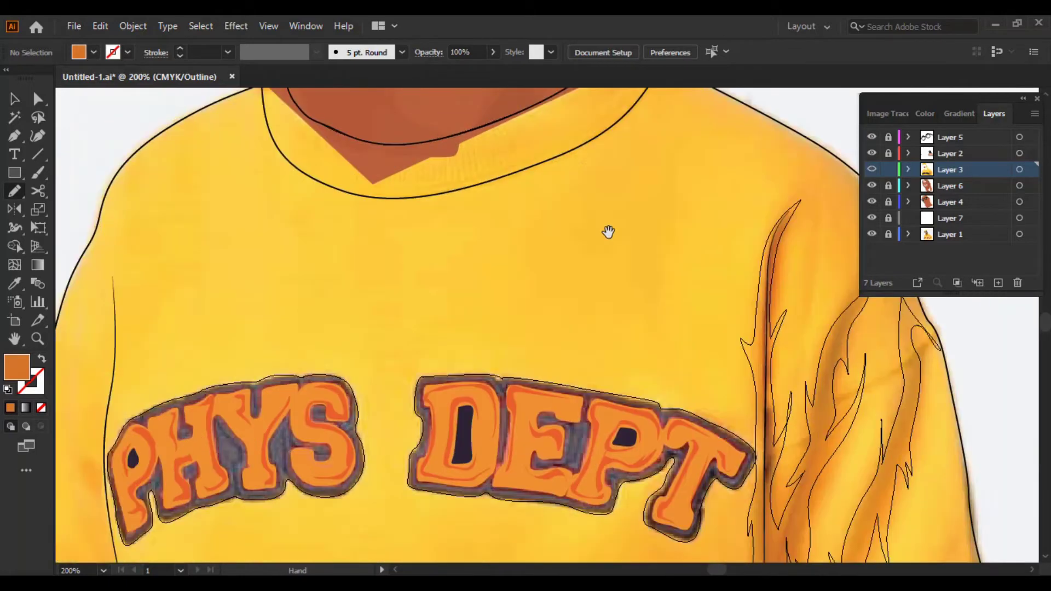
mouse_move(582, 232)
left_mouse_down()
mouse_move(469, 214)
mouse_move(399, 309)
left_mouse_up()
scroll(546, 190, "up", 2)
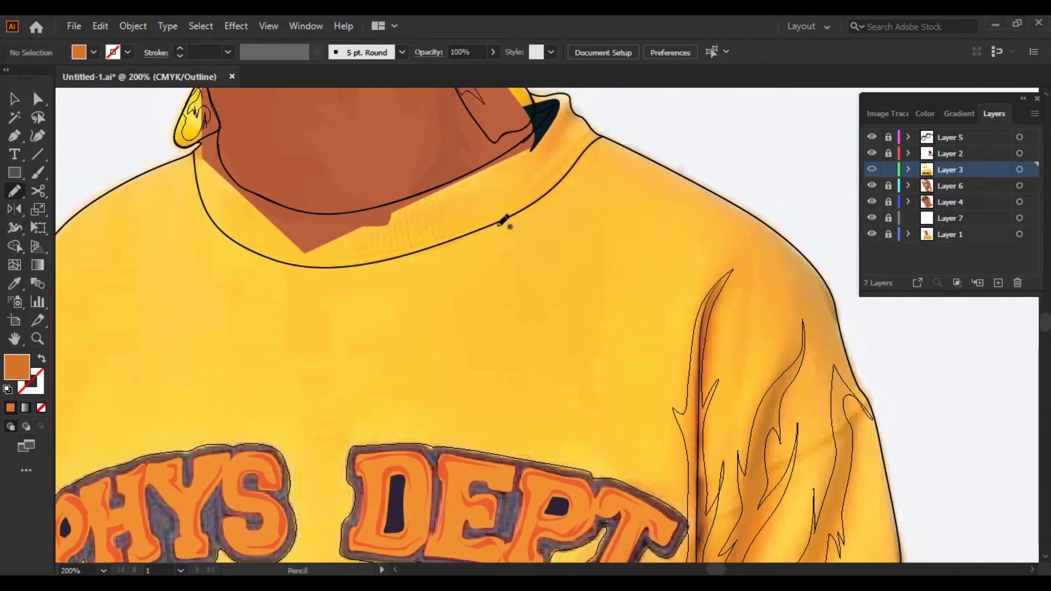
mouse_move(482, 227)
left_mouse_down()
mouse_move(531, 285)
mouse_move(463, 360)
mouse_move(454, 400)
left_mouse_up()
mouse_move(481, 355)
left_mouse_down()
mouse_move(590, 286)
mouse_move(591, 442)
mouse_move(617, 336)
mouse_move(639, 414)
mouse_move(669, 337)
mouse_move(648, 257)
mouse_move(704, 210)
mouse_move(751, 261)
mouse_move(754, 355)
mouse_move(741, 427)
mouse_move(764, 331)
mouse_move(773, 382)
mouse_move(782, 314)
mouse_move(821, 317)
mouse_move(852, 349)
left_mouse_up()
Extend the chest shading path with the Pen tool outside the shoulder and back along the collar seam, closing it and deselecting
key("p")
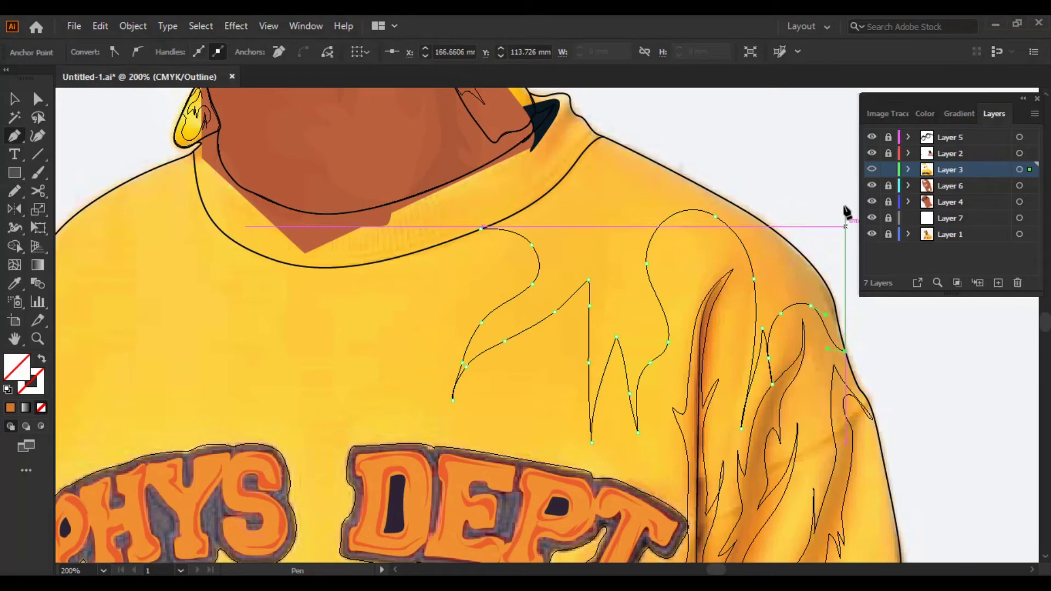
left_click(841, 205)
left_click(610, 125)
left_click(586, 143)
left_click(535, 201)
left_click(503, 221)
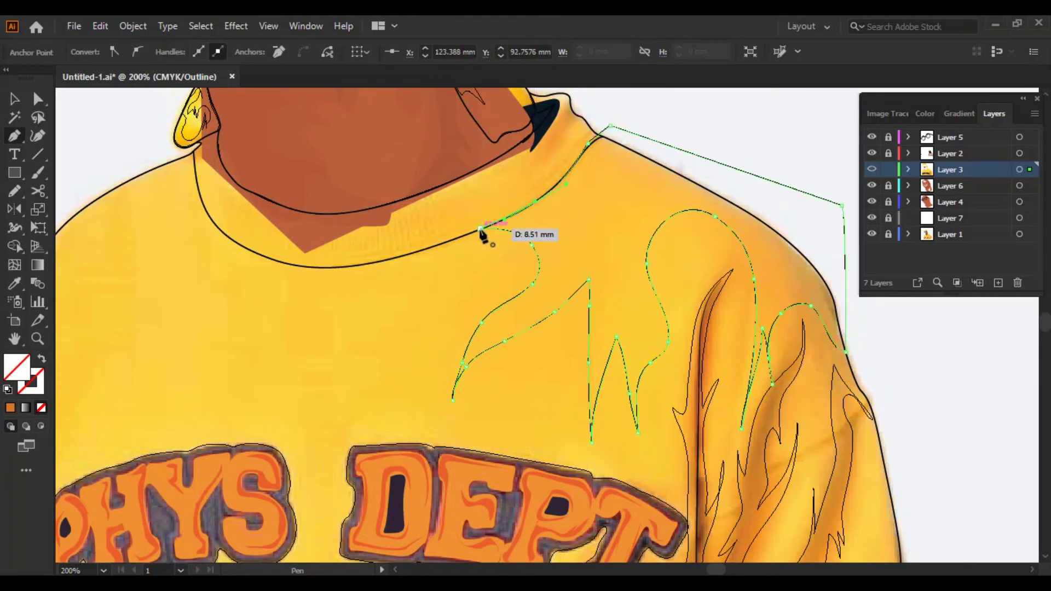
key("v")
left_click(761, 140)
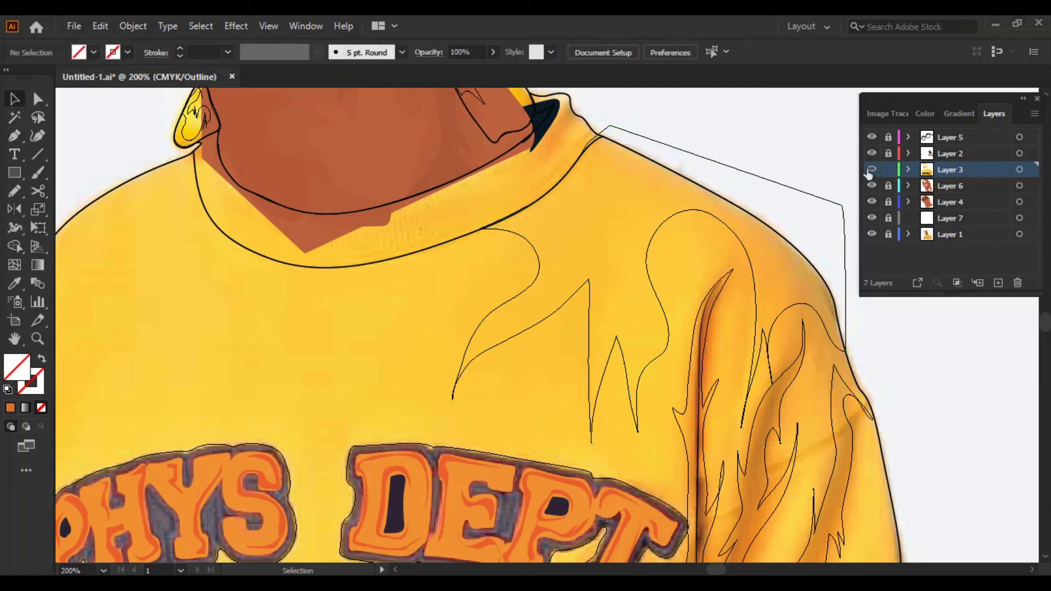
Switch Layer 3 from outline view back to full-colour preview
left_click(871, 169, "ctrl")
key("z")
key("ctrl+minus")
key("ctrl+minus")
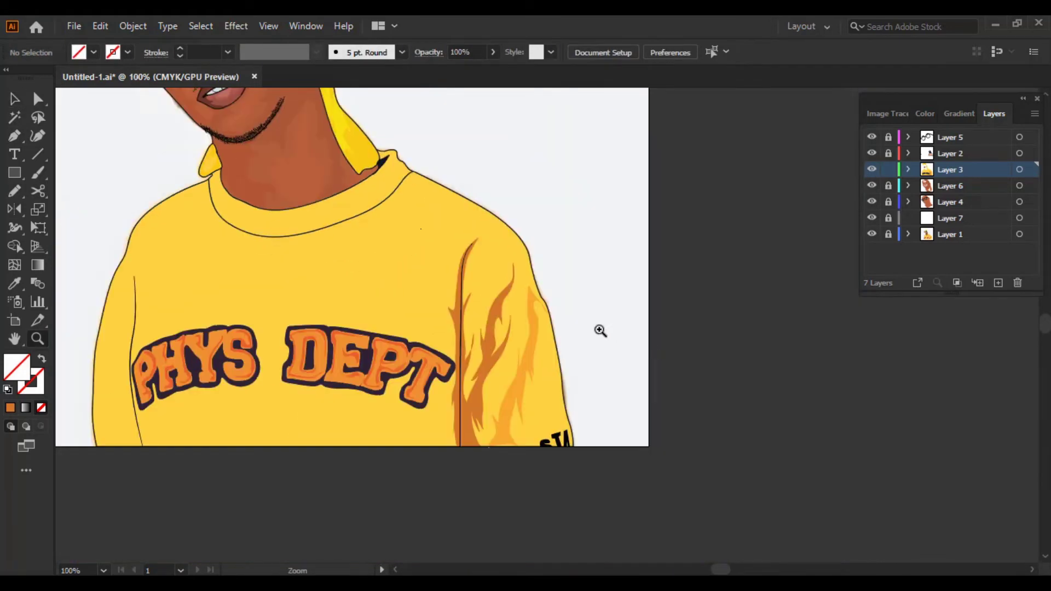
key("v")
left_click(428, 222)
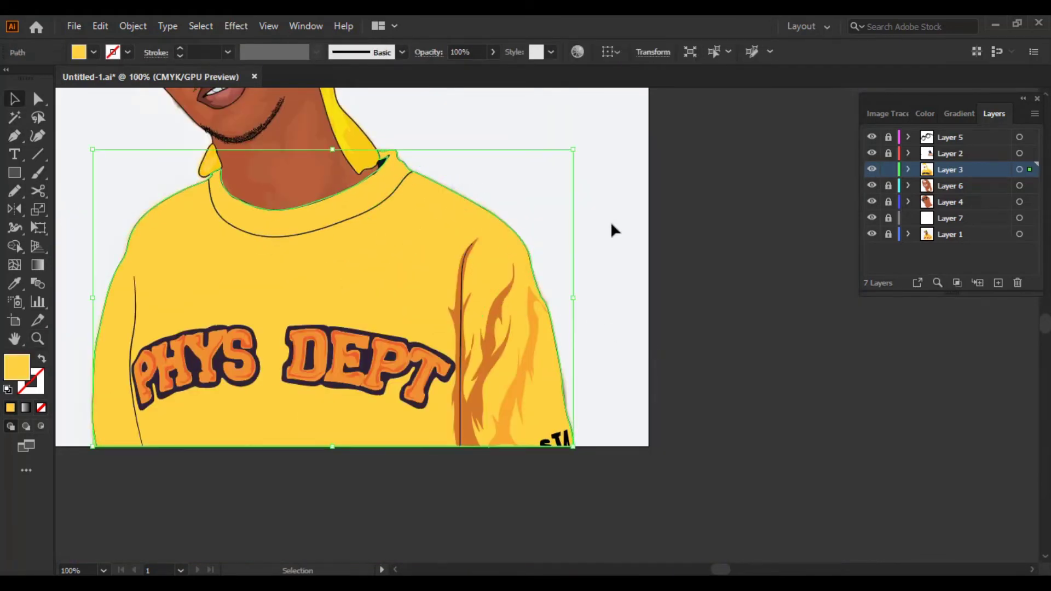
left_click(613, 225)
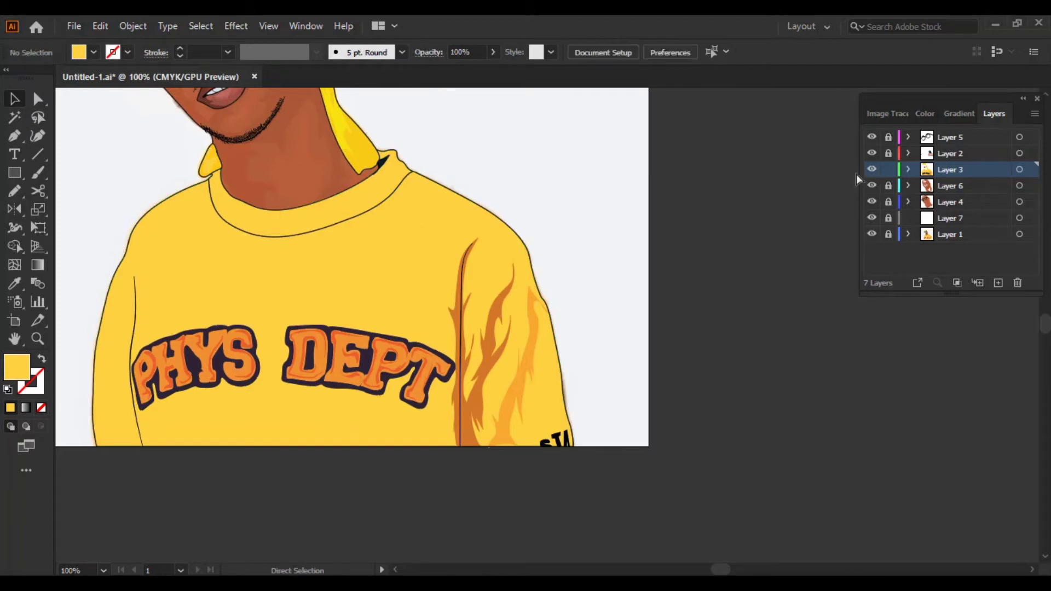
Remove the sweatshirt base's fill to expose the photo and refill it with yellow sampled from the photo's chest area
left_click(386, 294)
left_click(46, 358)
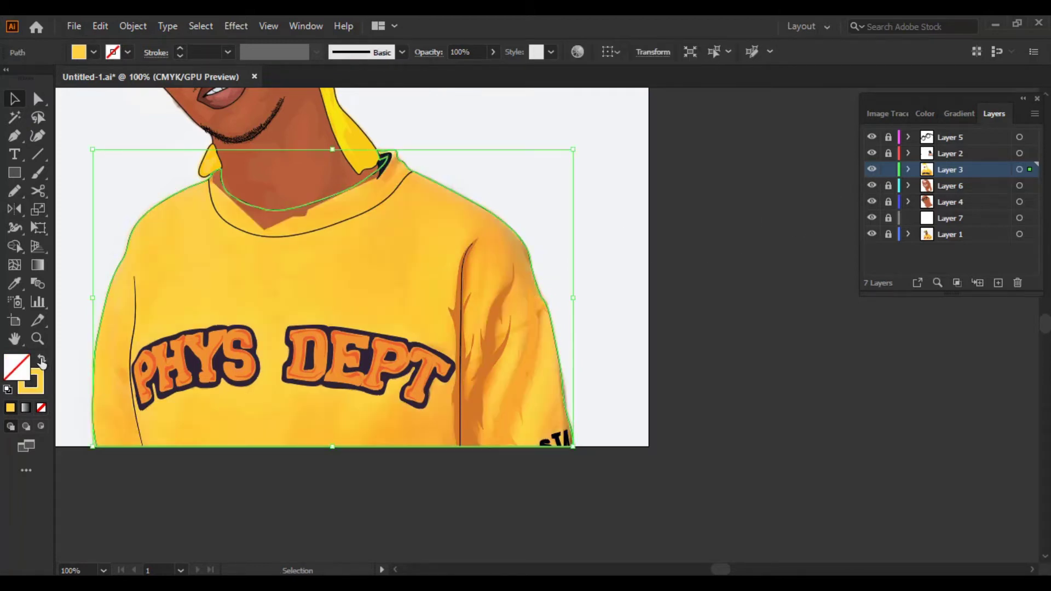
key("i")
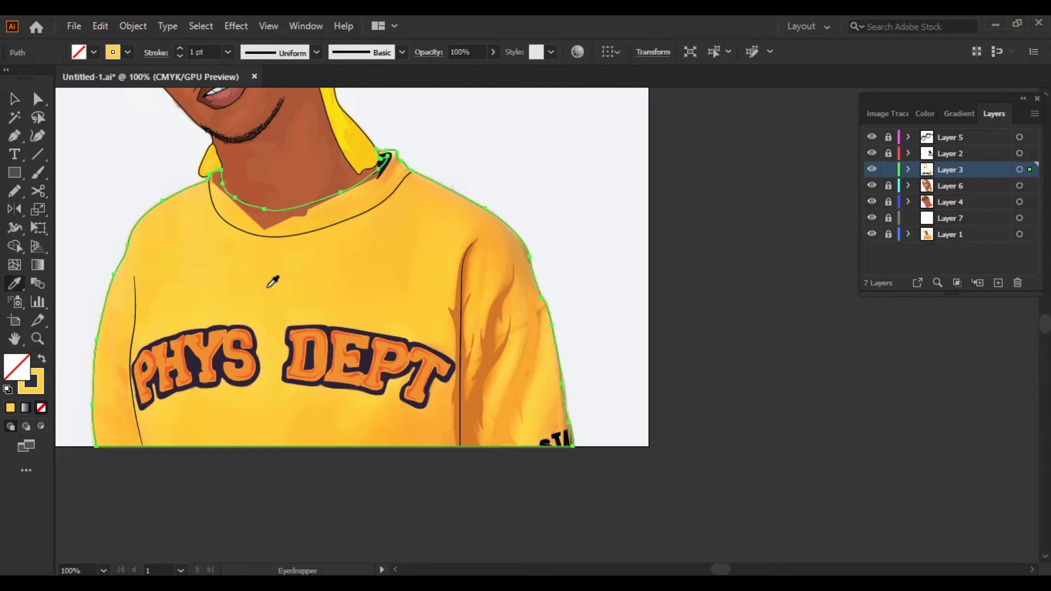
left_click(255, 288)
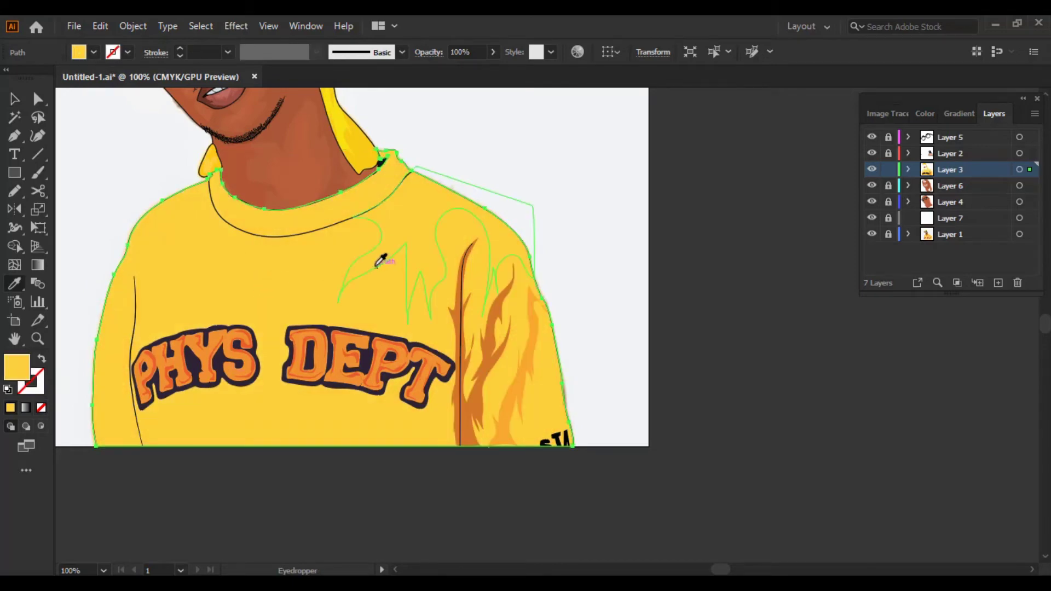
Fill the chest and shoulder shading shape with sampled sweatshirt yellow and set its saturation to 79% and brightness to 98%
key("v")
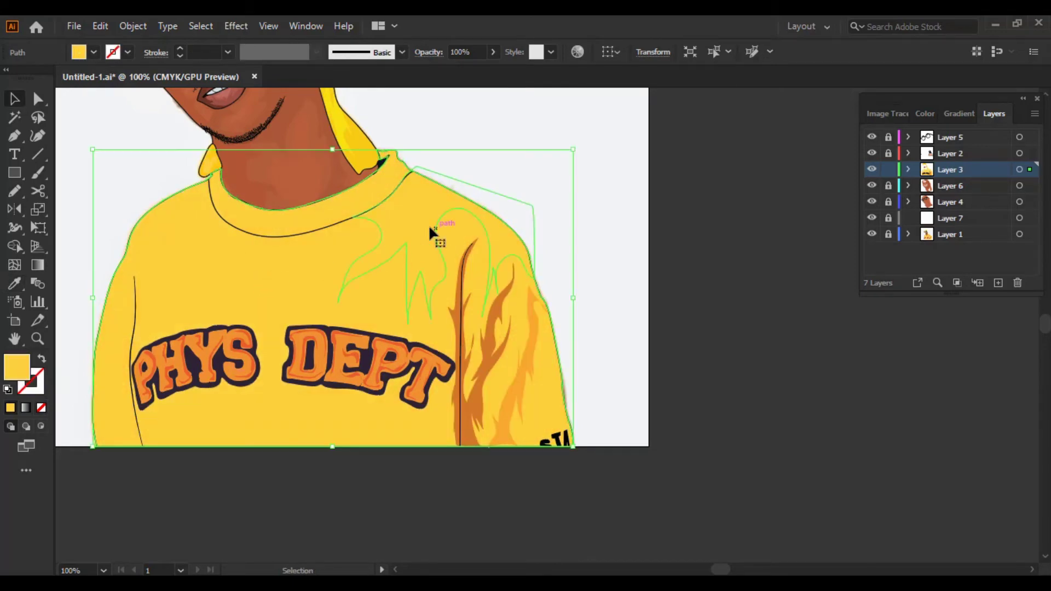
left_click(405, 248)
key("i")
left_click(376, 243)
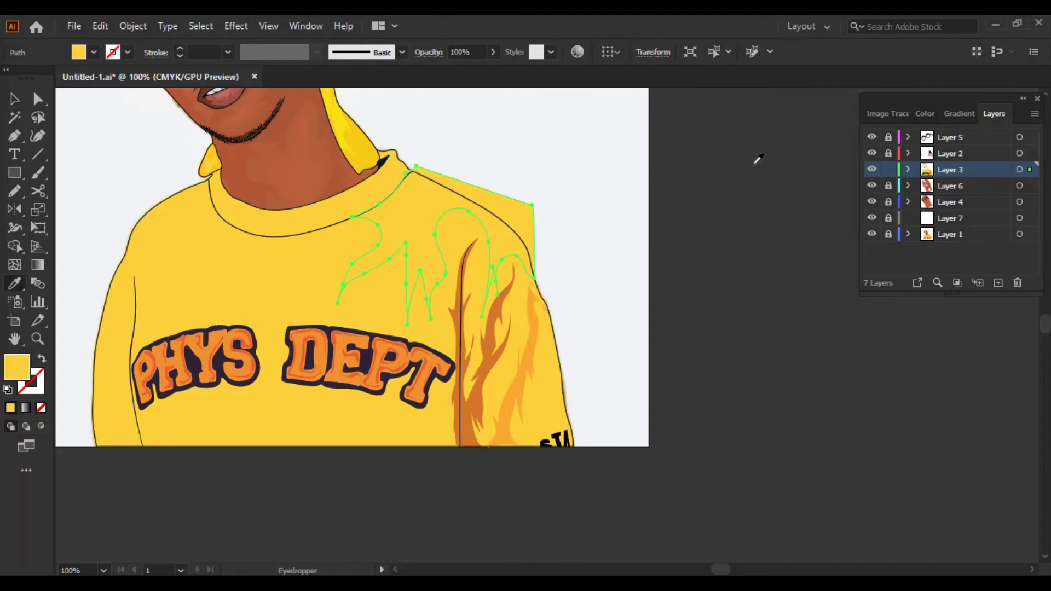
left_click(932, 123)
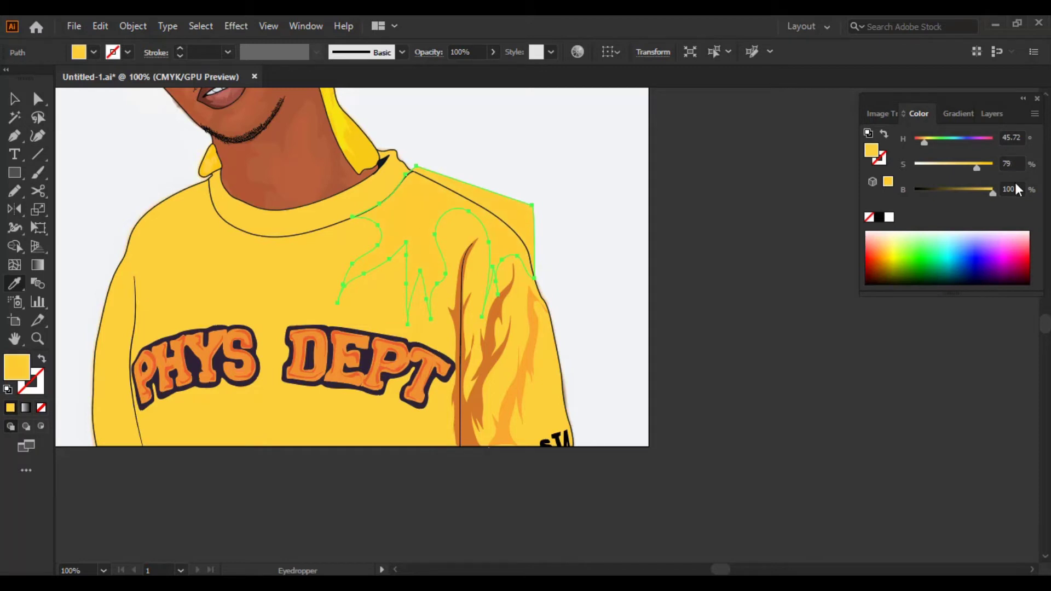
key("v")
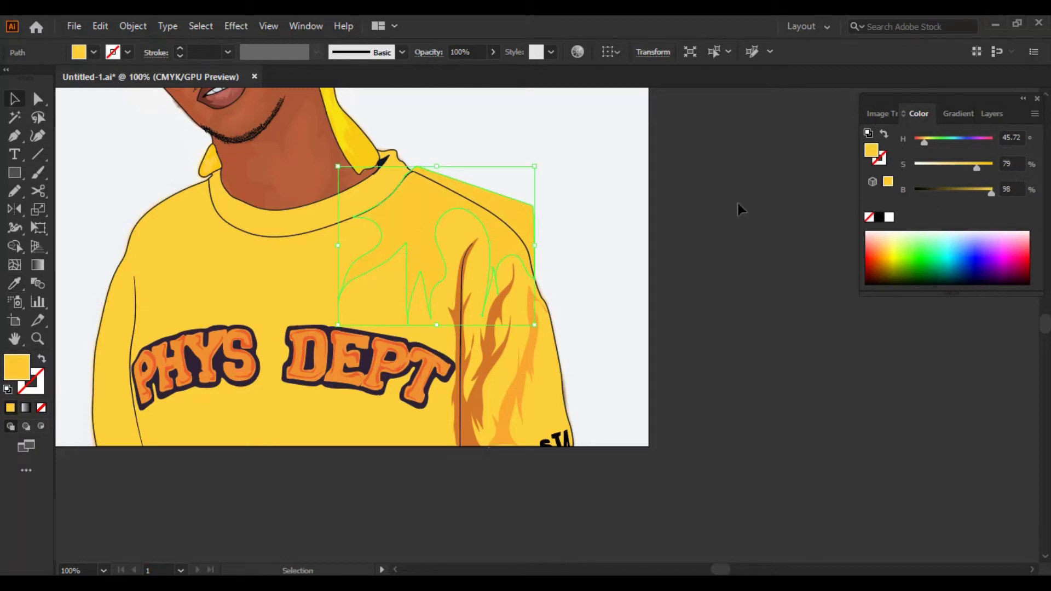
left_click(739, 203)
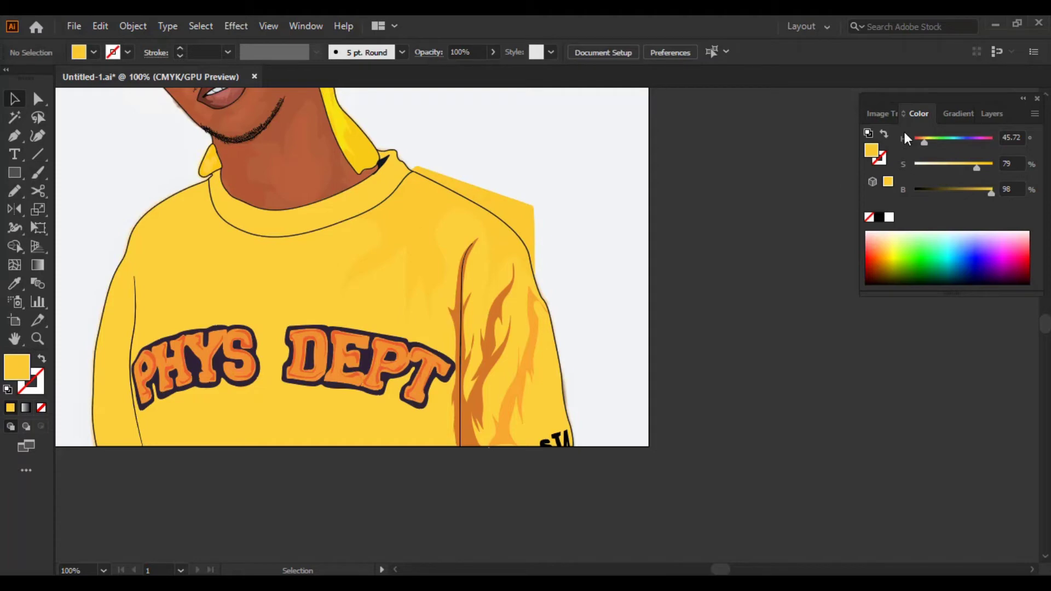
Unlock all layers except Layer 1 with the reference photo, undoing any accidental move of the photo
left_click(991, 115)
left_click(888, 169, "alt")
left_click_drag(407, 126, 481, 300)
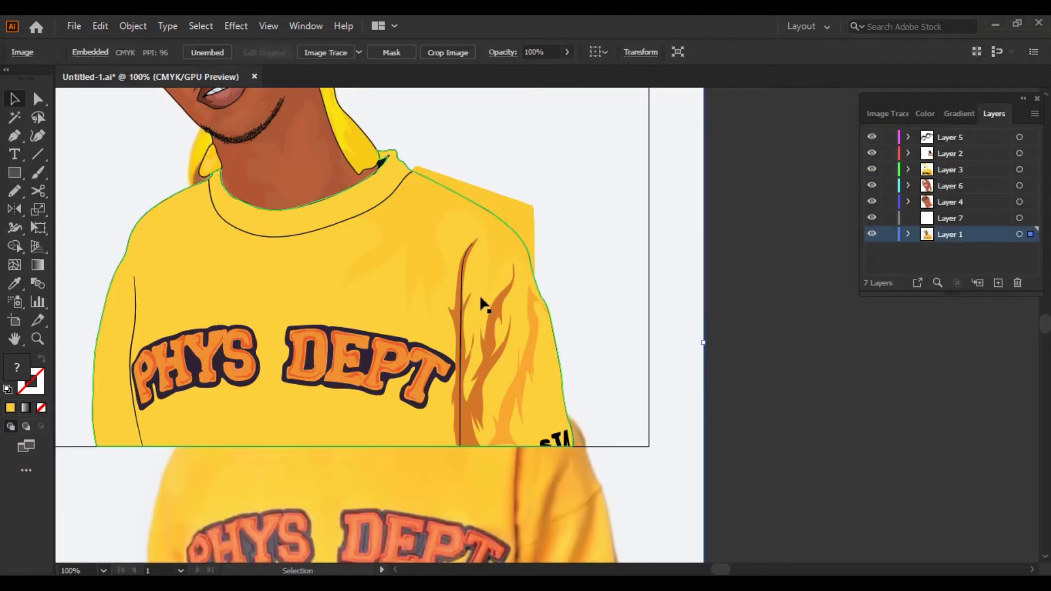
key("ctrl+z")
left_click(888, 234)
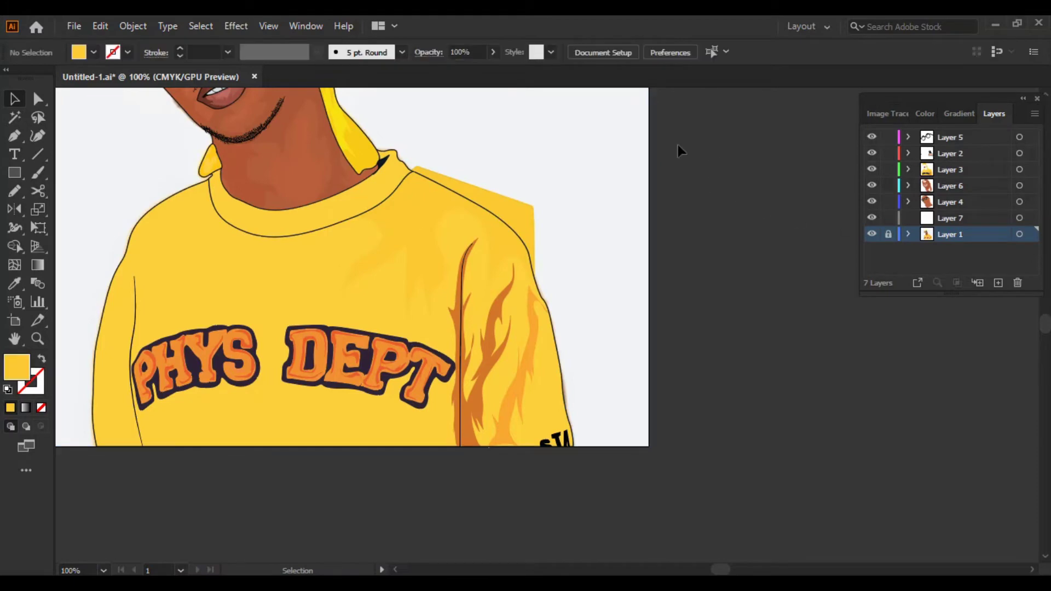
Trim the shading that overhangs the shoulder outline with the Shape Builder tool and deselect the sweatshirt shapes
left_click(397, 293)
left_click(16, 249)
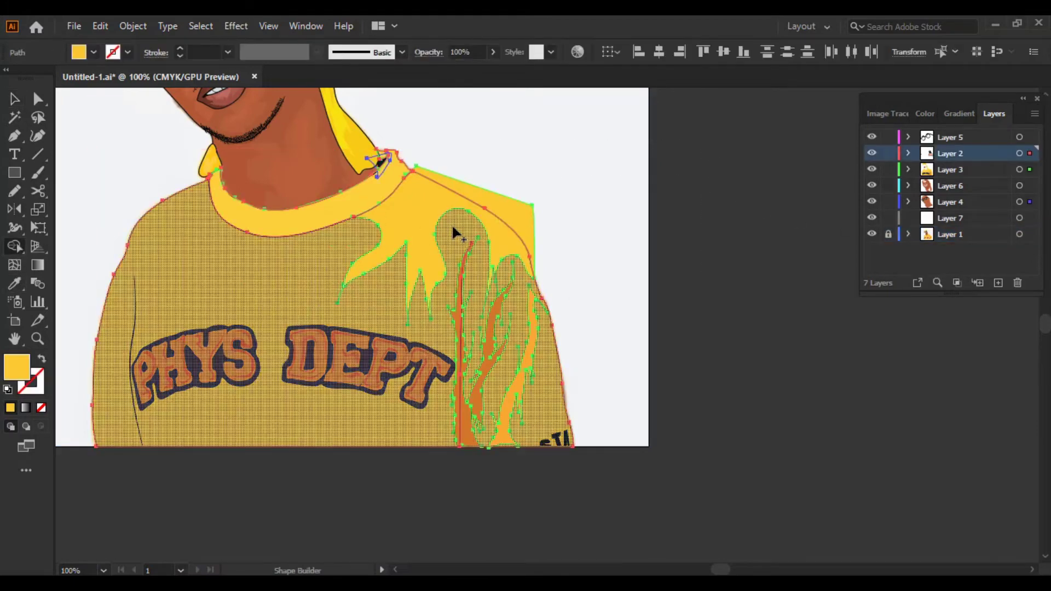
left_click(497, 209, "alt")
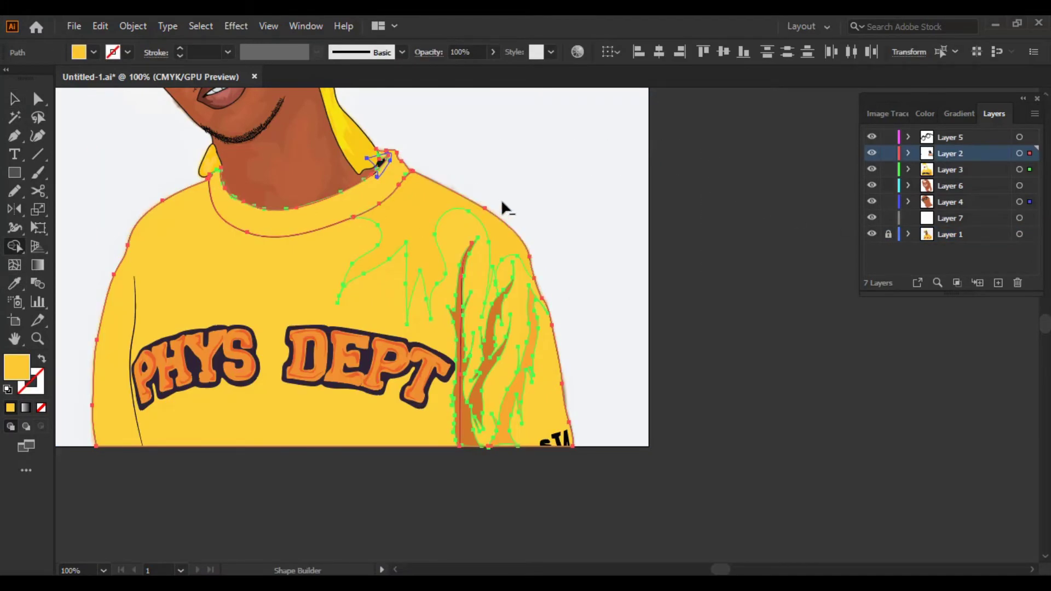
key("v")
left_click(712, 221)
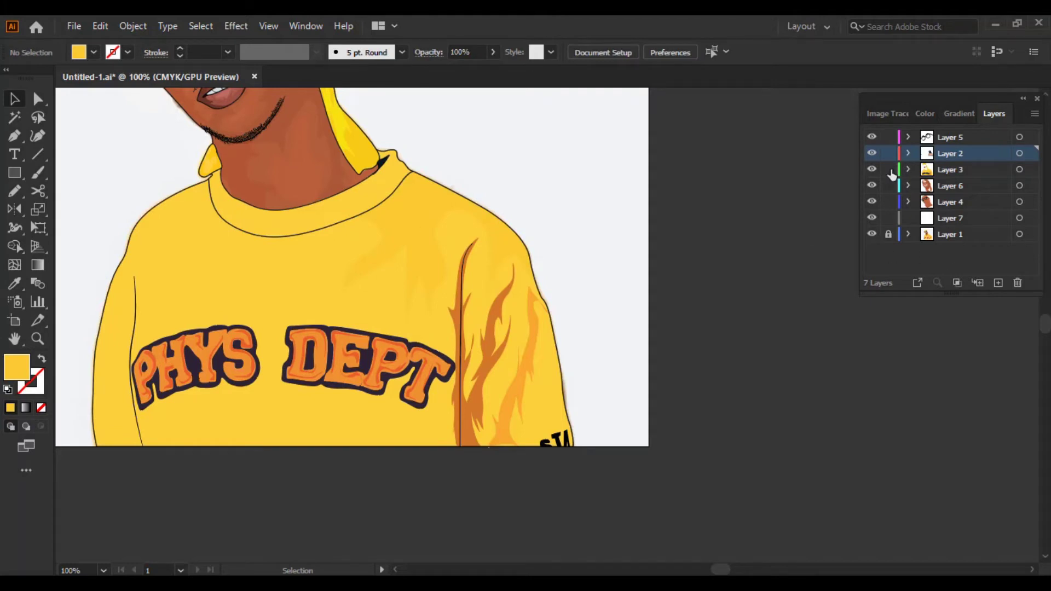
Lock every layer again except Layer 3 and make Layer 3 the active layer
left_click_drag(891, 169, 891, 203)
left_click(946, 170)
left_click(888, 169)
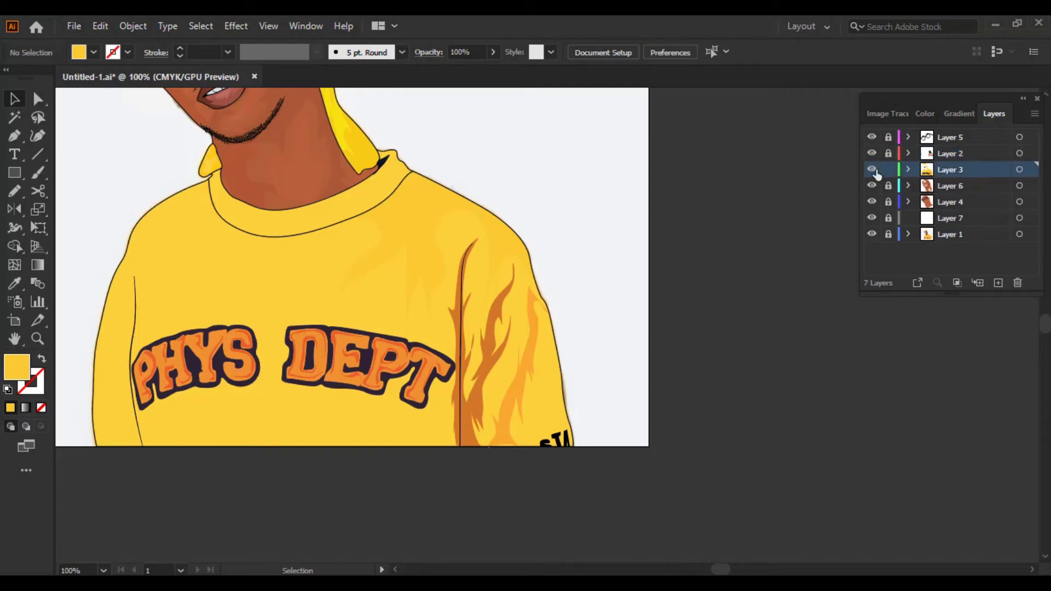
Recolour the armhole shadow with sampled sweatshirt yellow at 81% saturation and 93% brightness, and deselect it
left_click(479, 357)
key("i")
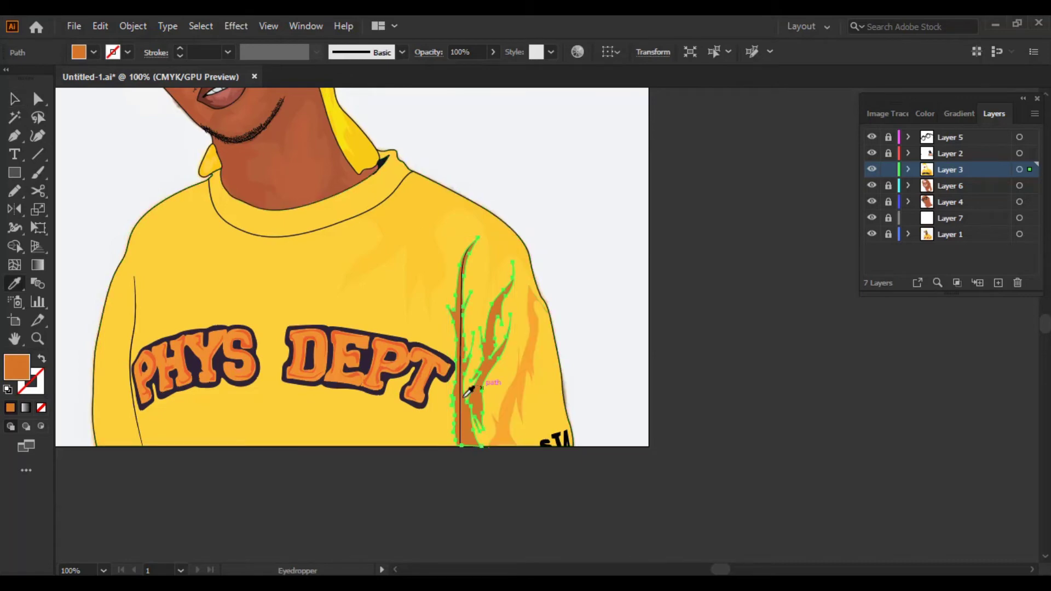
left_click(423, 412)
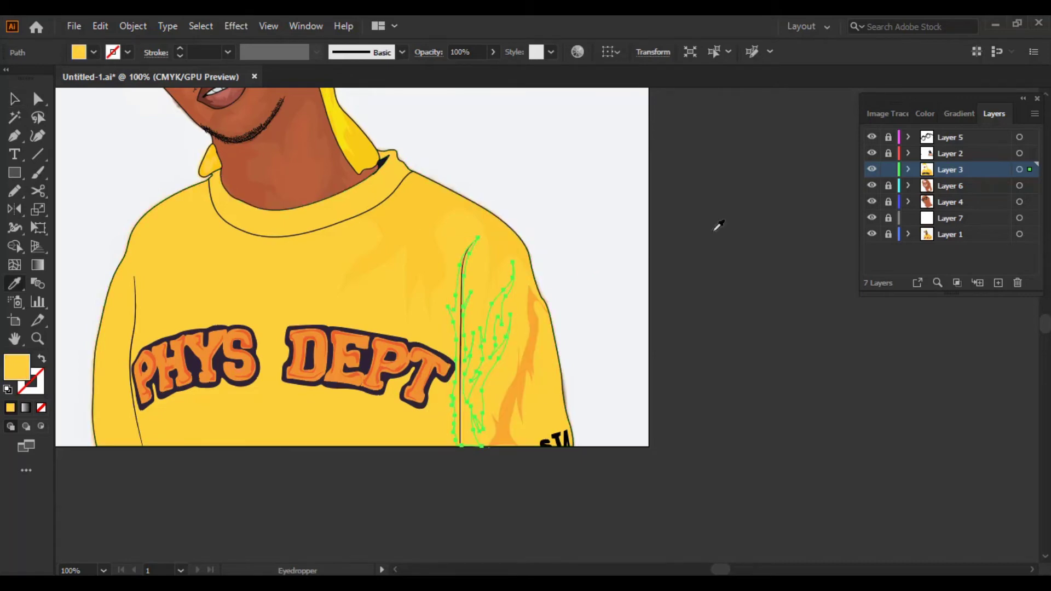
left_click(925, 114)
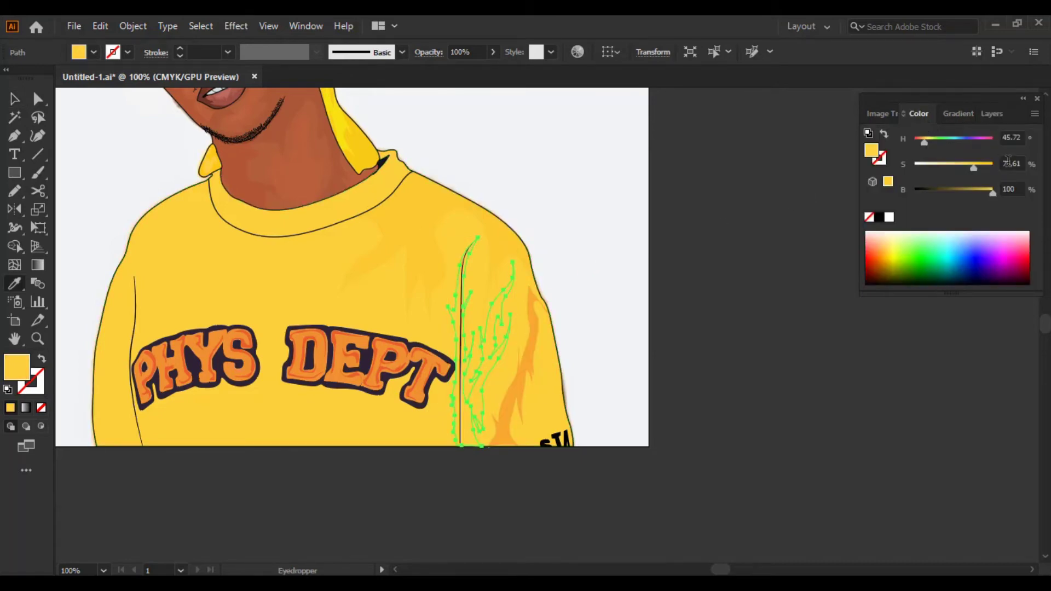
key("Down")
key("Down")
key("Down")
key("v")
left_click(767, 272)
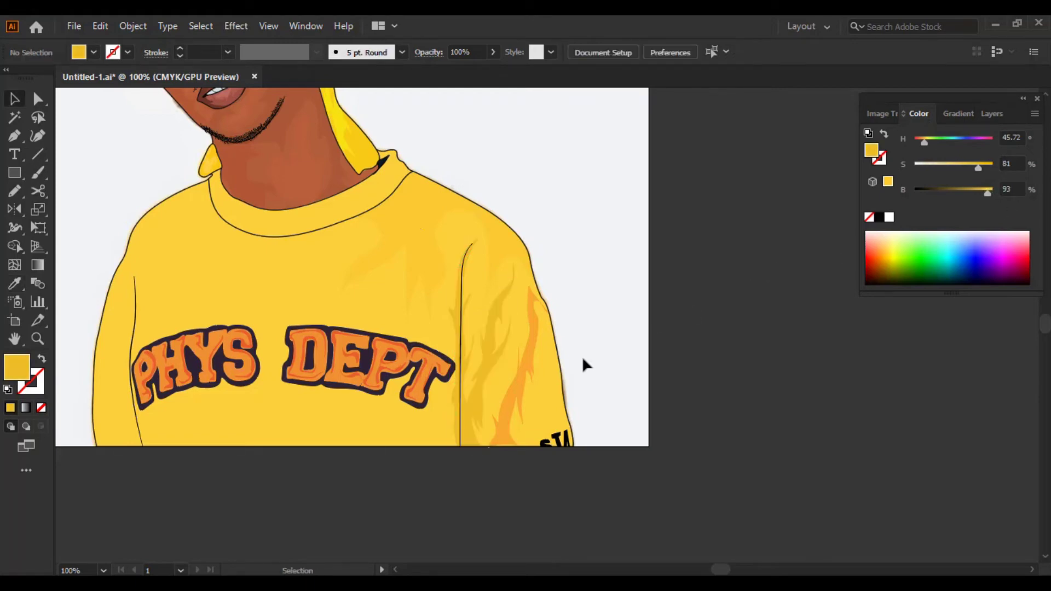
Recolour the outer sleeve fold shape with sampled sweatshirt yellow at 85% saturation and 95% brightness, and deselect it
left_click(513, 390)
key("i")
left_click(543, 390)
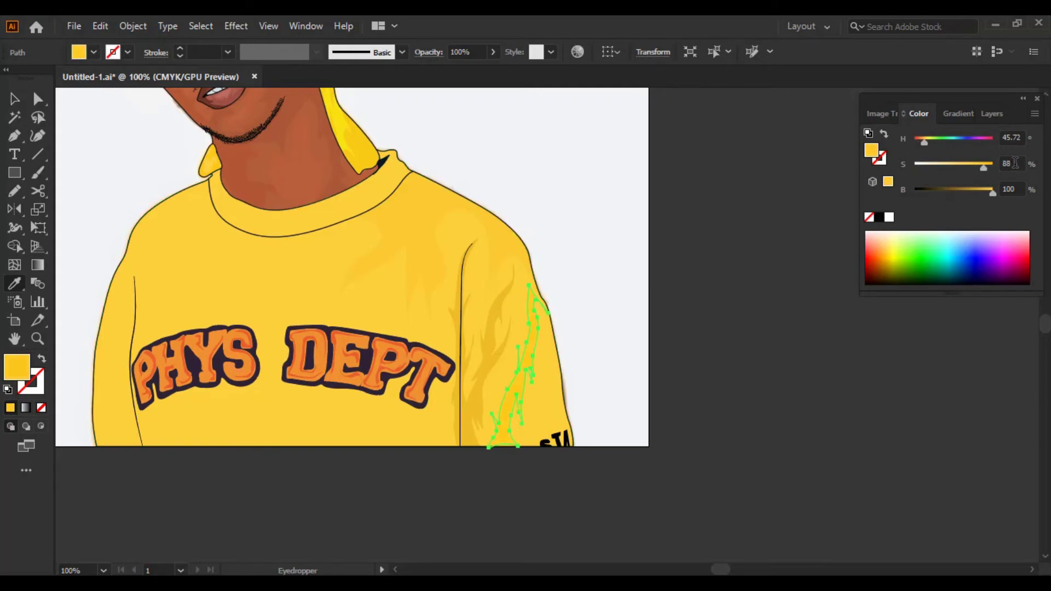
key("Down")
key("Down")
key("Down")
key("Down")
key("Down")
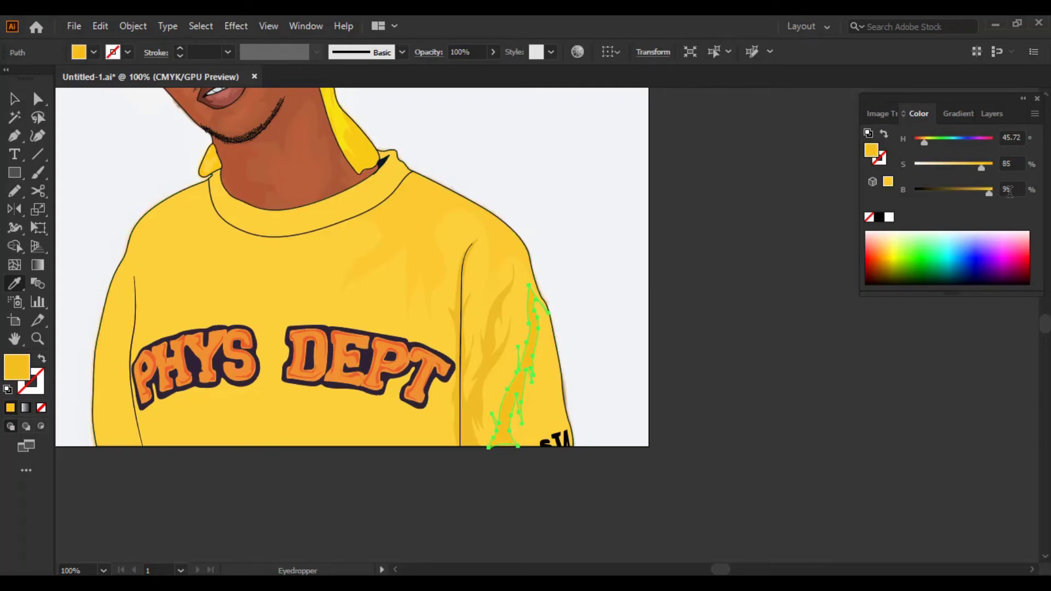
key("v")
left_click(794, 301)
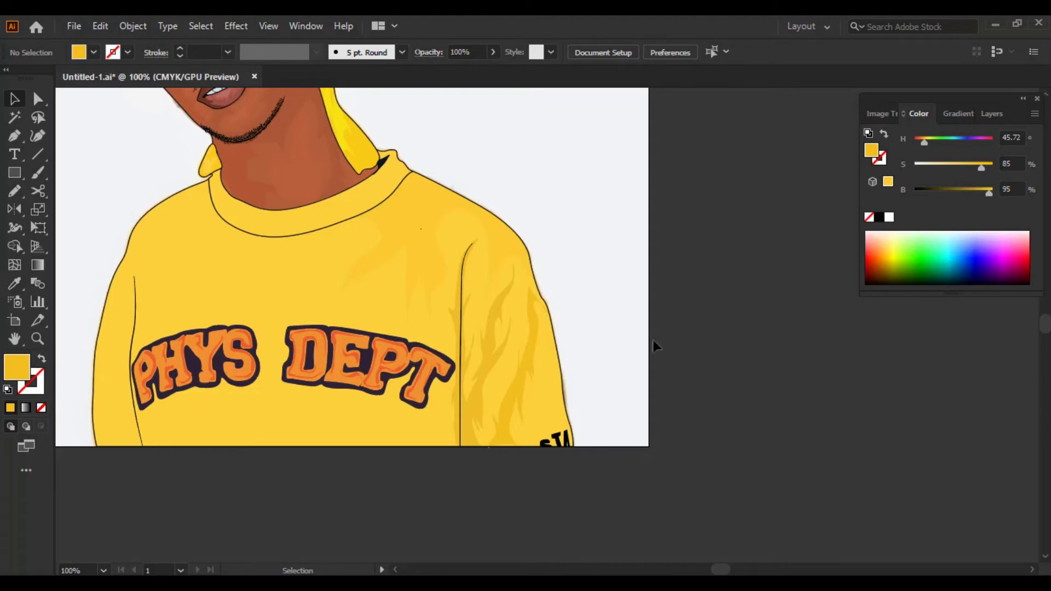
Set the chest and shoulder shading to 83% saturation and 98% brightness, and deselect it
left_click(103, 570)
left_click(112, 555)
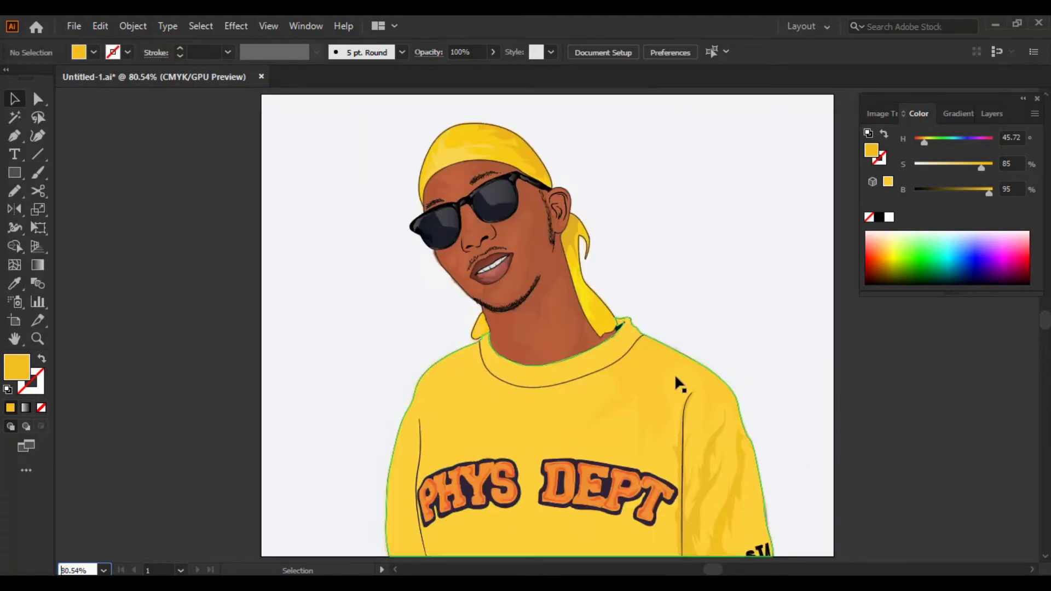
left_click(656, 367)
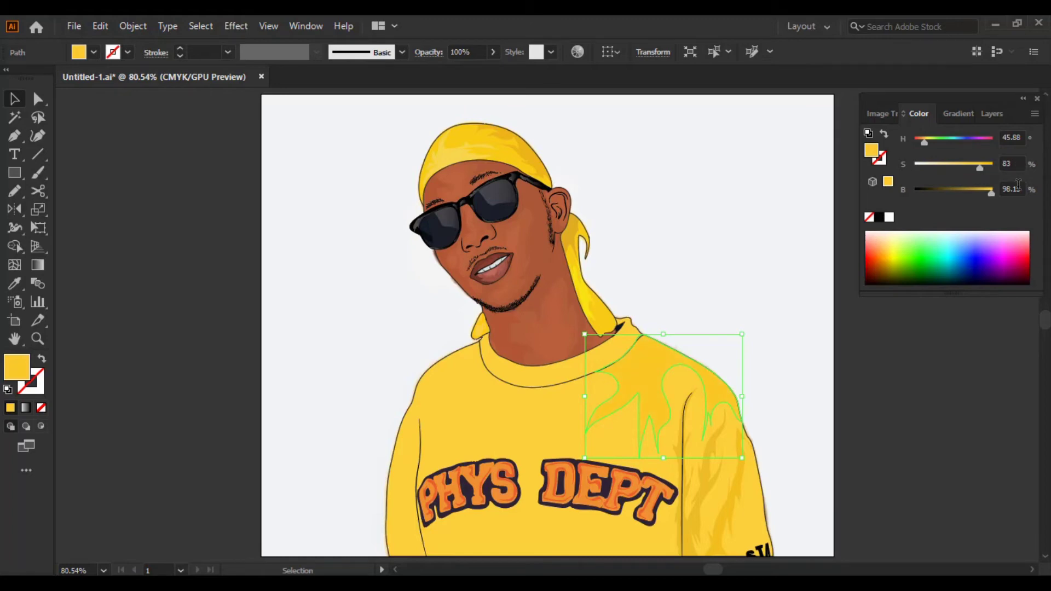
key("ctrl+shift+a")
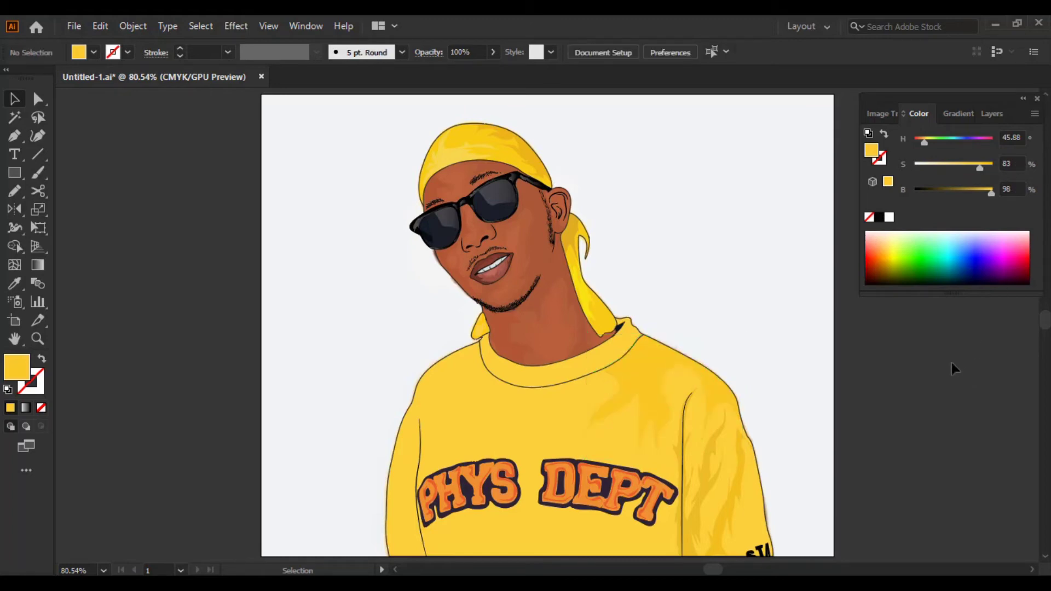
left_click_drag(903, 418, 925, 365)
left_click(662, 343)
key("ctrl+shift+a")
Draw a curved fold line across the collar just below the dark neck gap with the Pen tool, using a yellow stroke without fill
key("z")
mouse_move(534, 305)
left_mouse_down()
mouse_move(590, 348)
mouse_move(596, 329)
mouse_move(638, 359)
mouse_move(558, 356)
mouse_move(647, 316)
left_mouse_up()
key("p")
left_click(648, 286)
left_click_drag(722, 362, 717, 425)
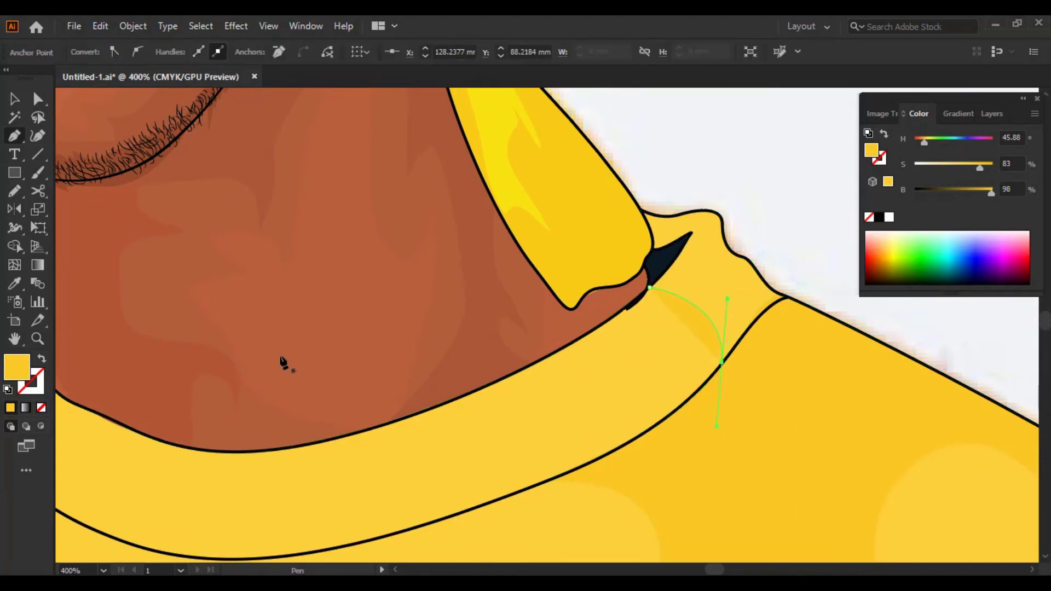
left_click(41, 364)
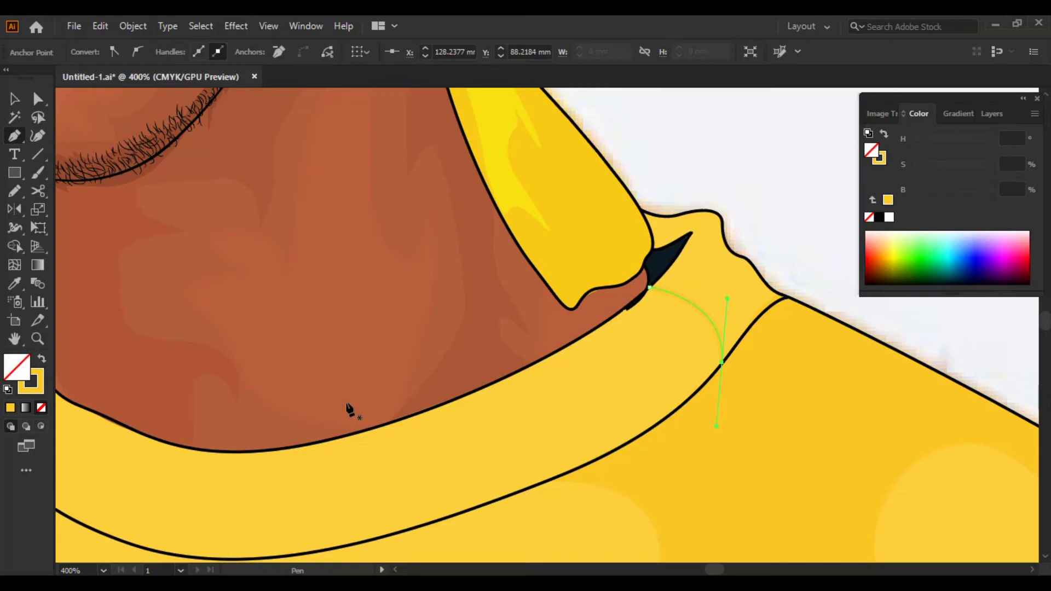
Draw two more curved rib lines across the collar, working down from the fold line by the dark neck gap
left_click(597, 328)
left_click_drag(676, 405, 662, 476)
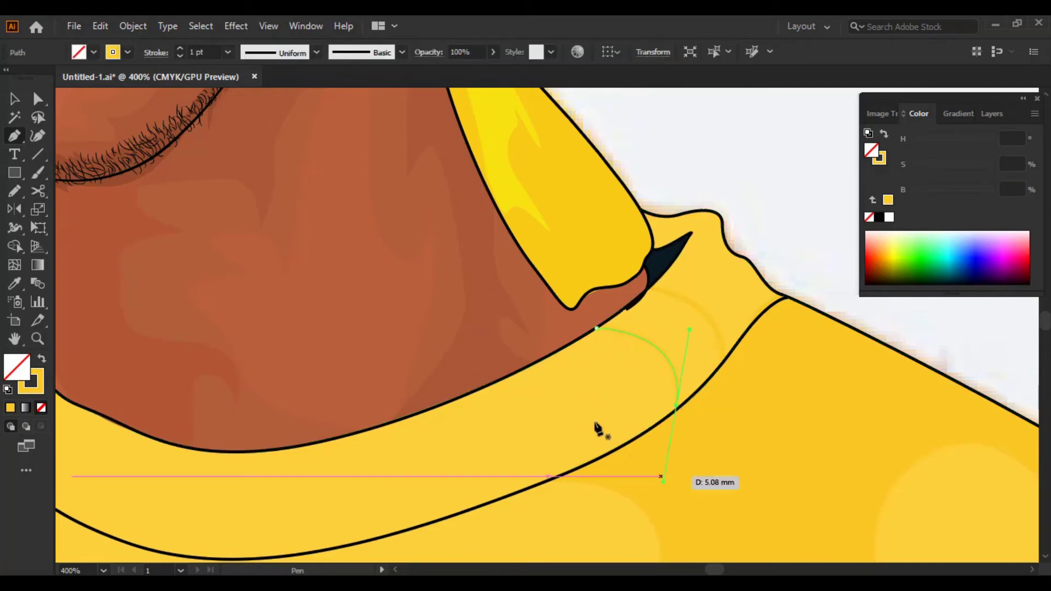
key("ctrl+z")
key("ctrl+z")
left_click(529, 365)
left_click_drag(614, 449, 607, 478)
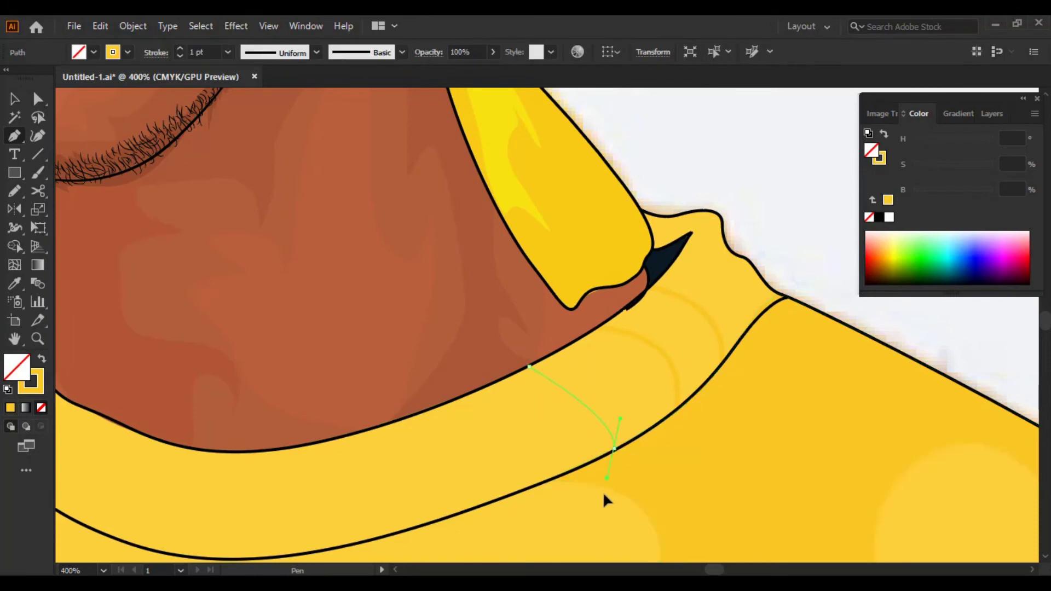
key("ctrl+z")
key("ctrl+z")
Continue the ribbing with two curved lines across the collar's lower right stretch, ending each at the collar's lower edge
left_click(450, 401)
left_click_drag(529, 487, 524, 495)
left_click_drag(475, 555, 473, 559)
left_click_drag(436, 458, 660, 363)
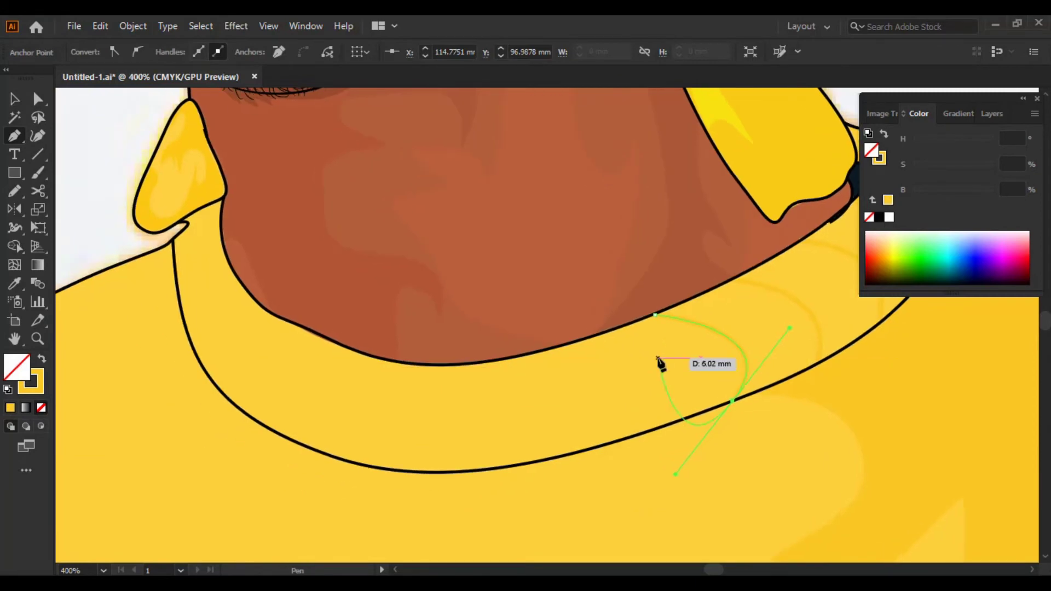
key("Escape")
left_click(578, 344)
left_click_drag(638, 435, 604, 464)
left_click_drag(552, 503, 537, 513)
key("Escape")
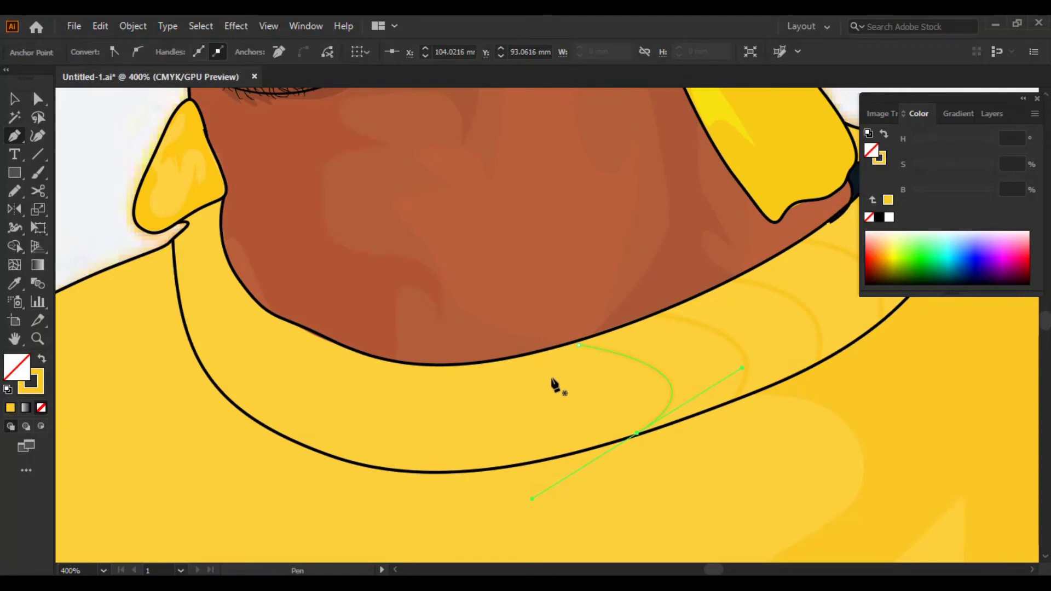
Draw three curved rib lines across the lowest, central part of the collar between its upper and lower edges
left_click(531, 352)
left_click(565, 452)
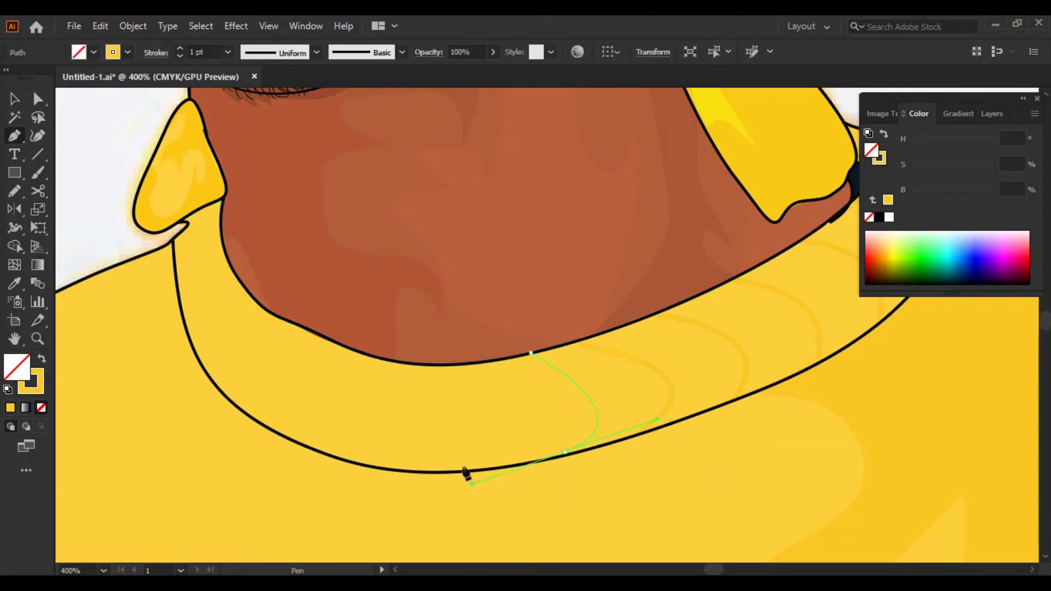
key("ctrl+z")
key("ctrl+z")
left_click(486, 361)
left_click_drag(514, 463, 457, 515)
key("ctrl+z")
key("ctrl+z")
left_click(458, 364)
left_click(452, 468)
key("ctrl+z")
key("ctrl+z")
Draw three wider curved rib lines where the collar starts rising toward the man's neck on the left side
left_click(416, 364)
left_click(359, 461)
left_click_drag(360, 462, 207, 446)
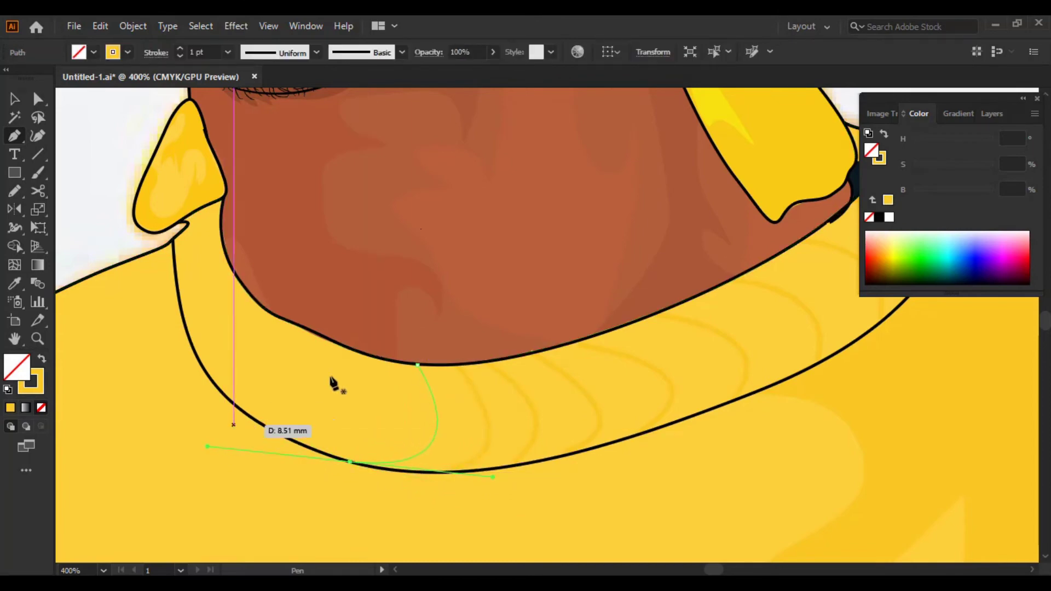
key("ctrl+z")
key("ctrl+z")
left_click(378, 358)
left_click_drag(286, 434, 137, 403)
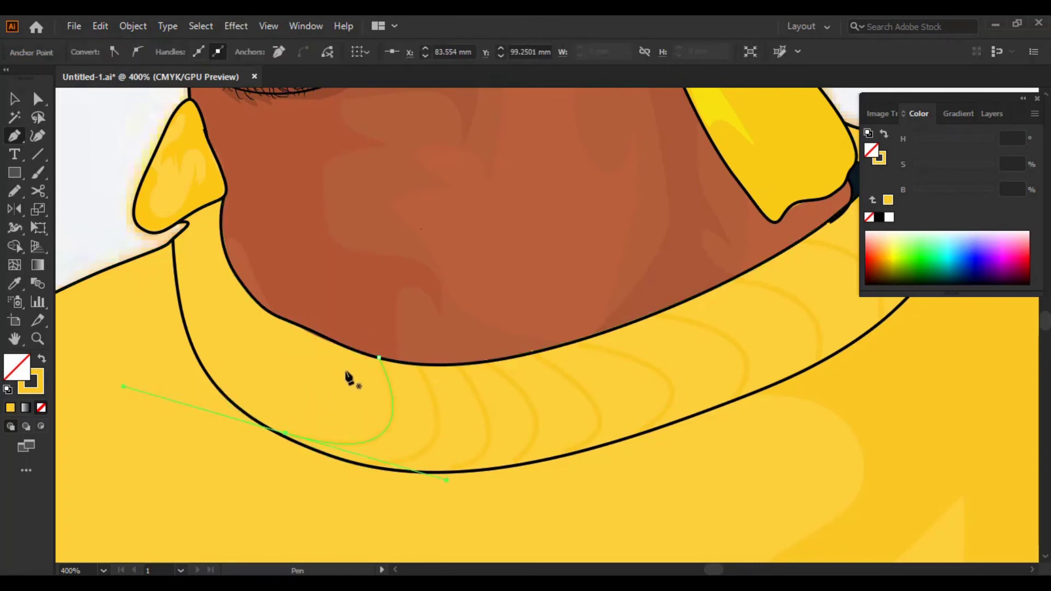
key("ctrl+z")
left_click(345, 345)
left_click_drag(240, 398, 166, 358)
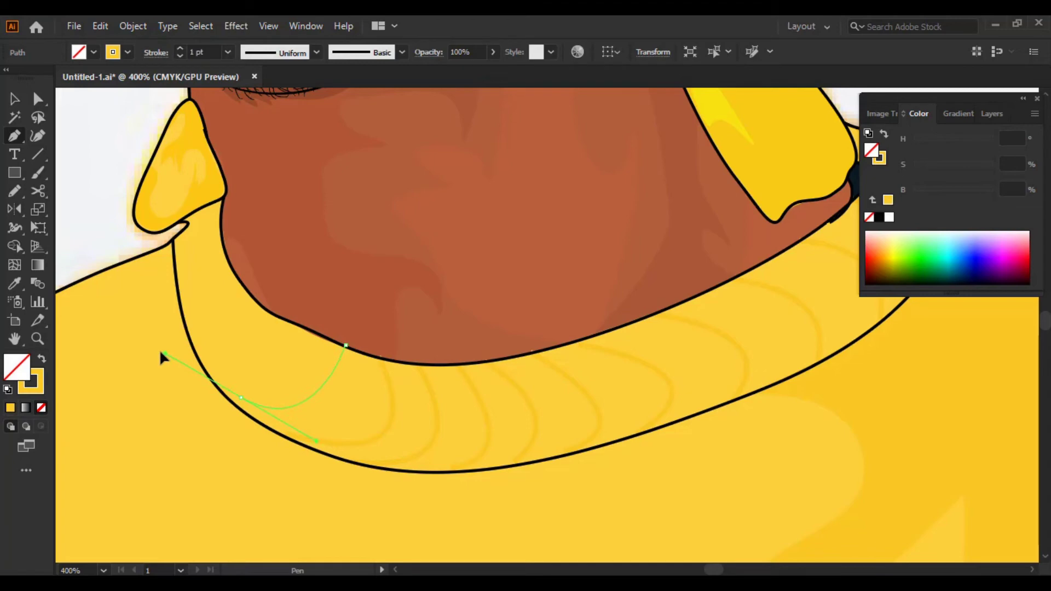
left_click(304, 330, "ctrl")
Finish the ribbing with four progressively shorter curved lines up the collar's narrow left end
left_click(305, 330)
left_click_drag(211, 361, 83, 290)
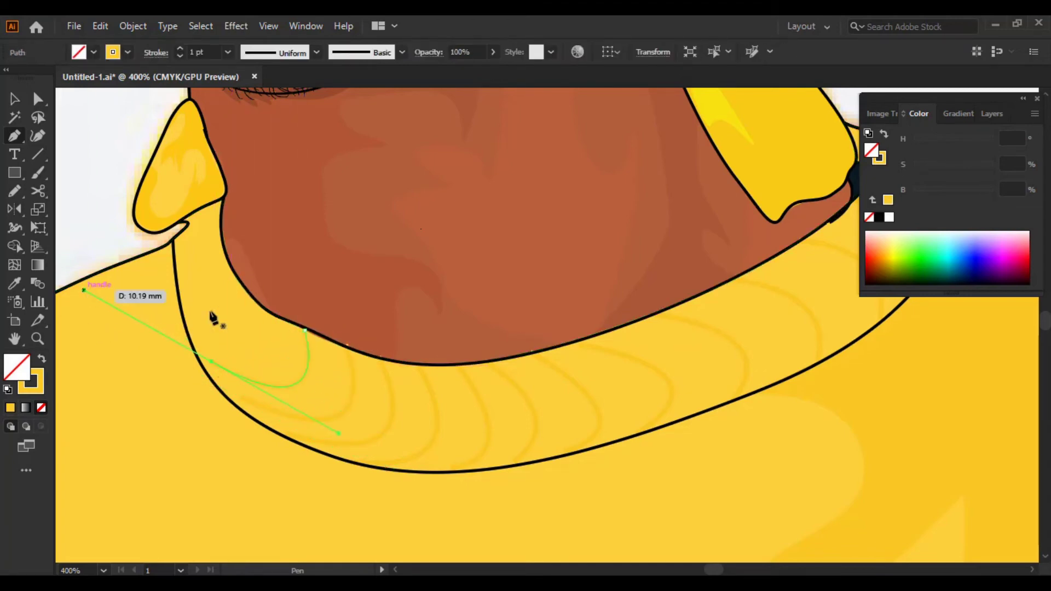
left_click(279, 318)
left_click_drag(211, 330, 166, 300)
left_click_drag(129, 268, 131, 269)
left_click(183, 282, "ctrl")
left_click_drag(215, 283, 188, 234)
left_click_drag(245, 317, 277, 333)
Select all collar rib lines by their shared appearance, try a tapered width profile, and set the stroke to 2 pt
key("v")
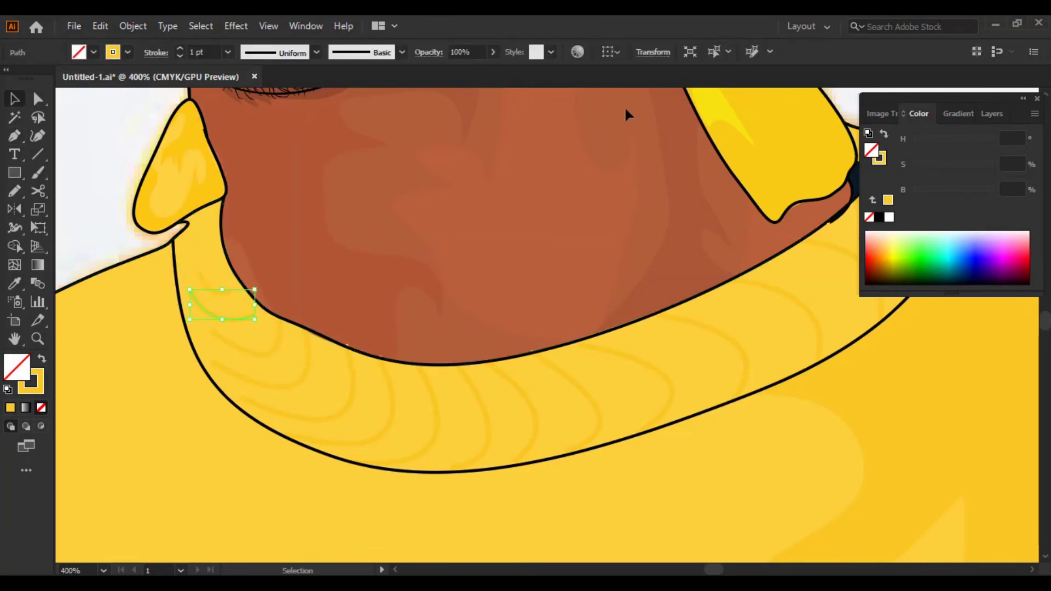
left_click(717, 51)
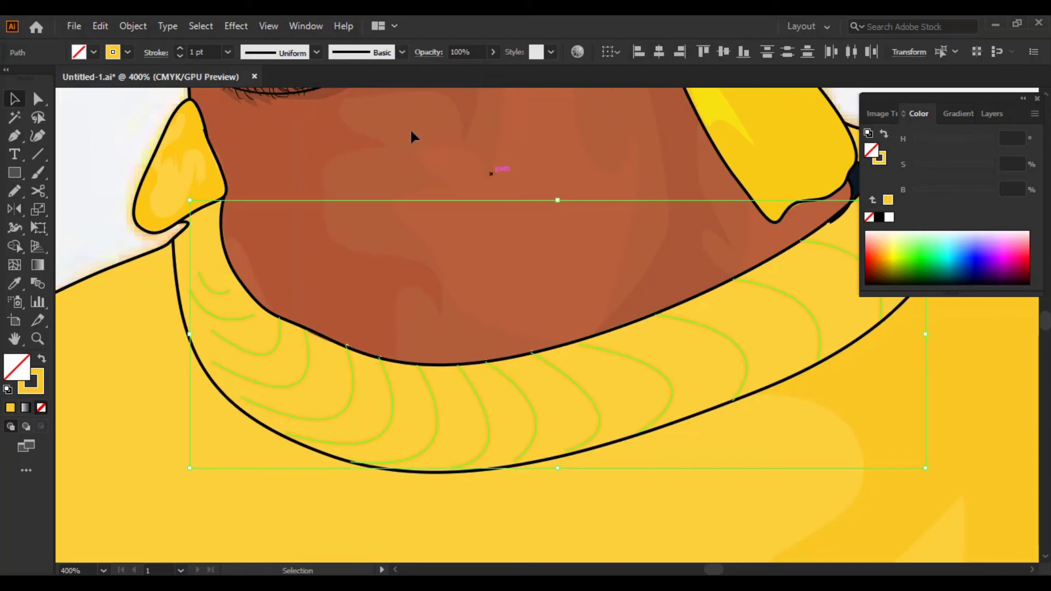
left_click(316, 52)
left_click(269, 112)
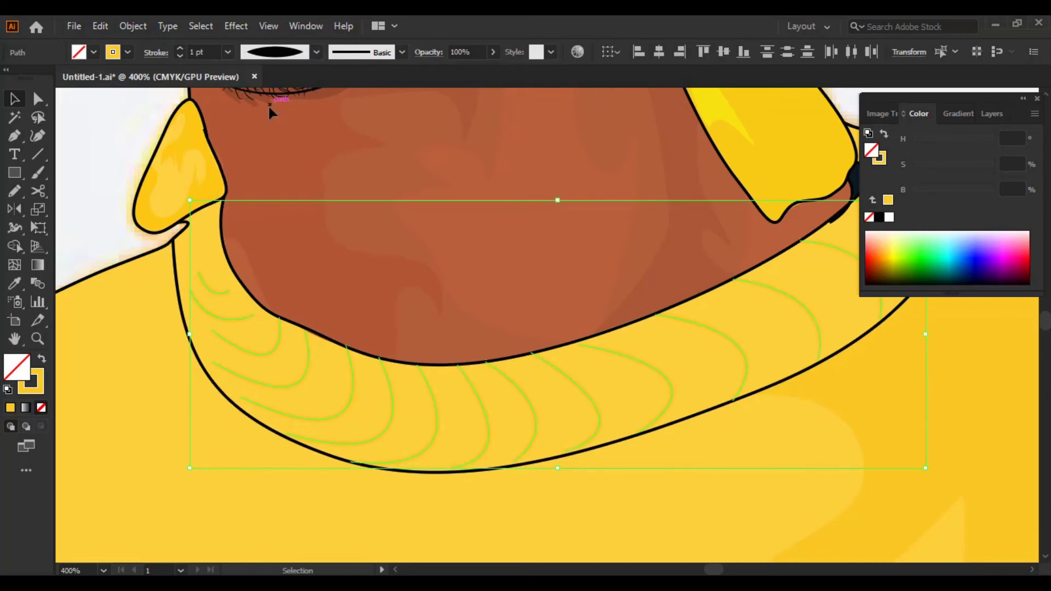
left_click(180, 56)
left_click(316, 52)
left_click(289, 102)
left_click_drag(575, 294, 328, 227)
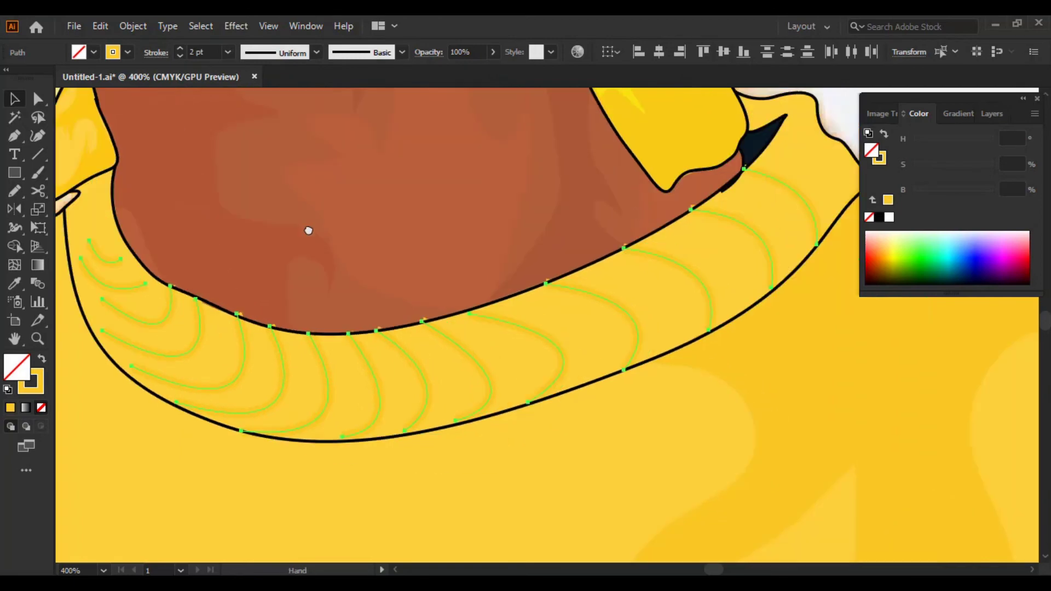
Recolour the rib lines' strokes with sampled collar yellow at 100% saturation, set them to 3 pt, and deselect them
key("i")
left_click(455, 288)
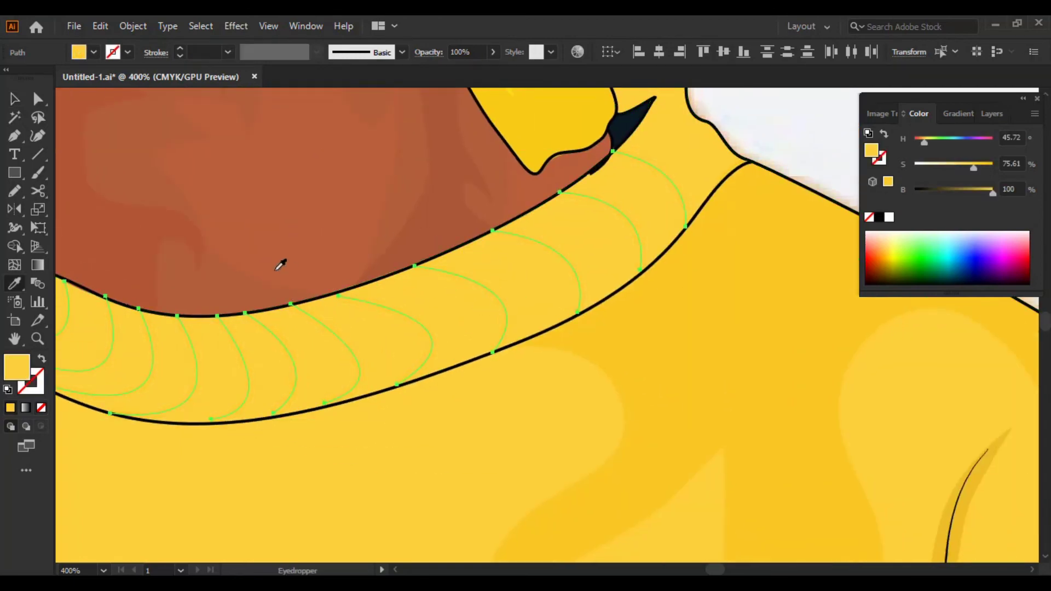
left_click(41, 360)
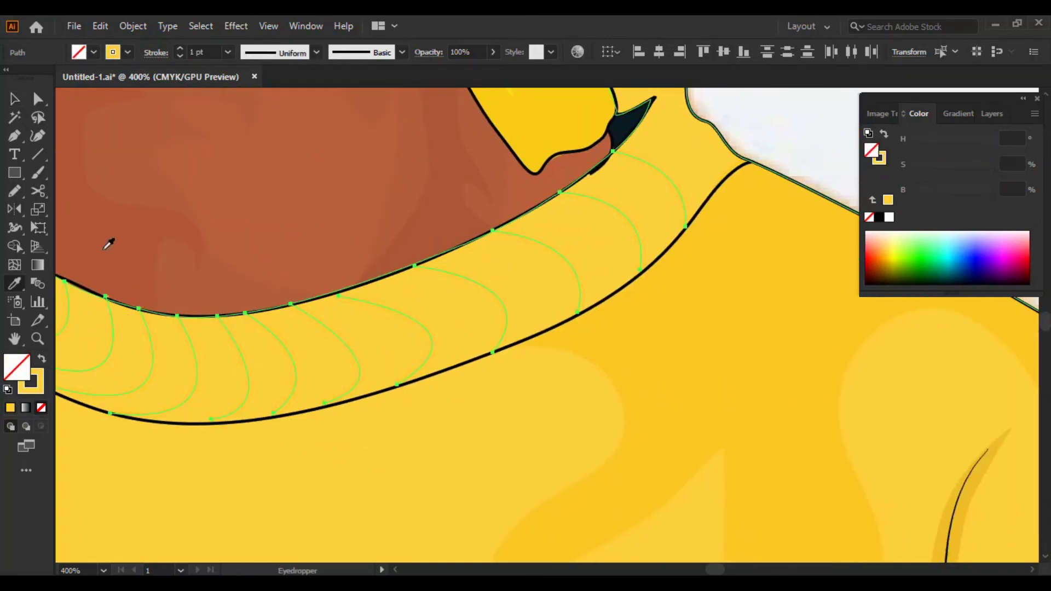
left_click(180, 49)
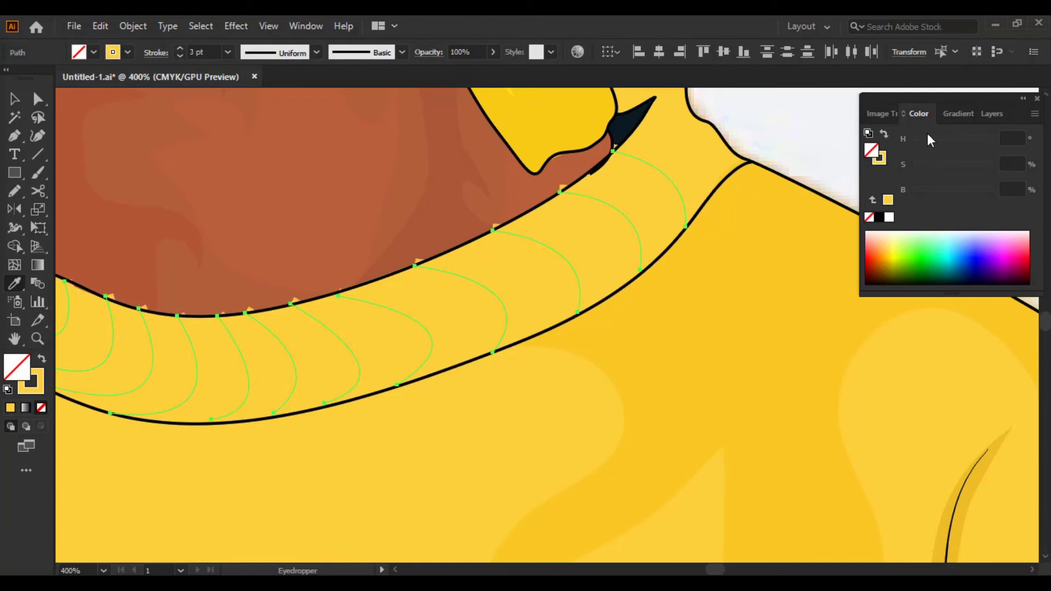
left_click(879, 158)
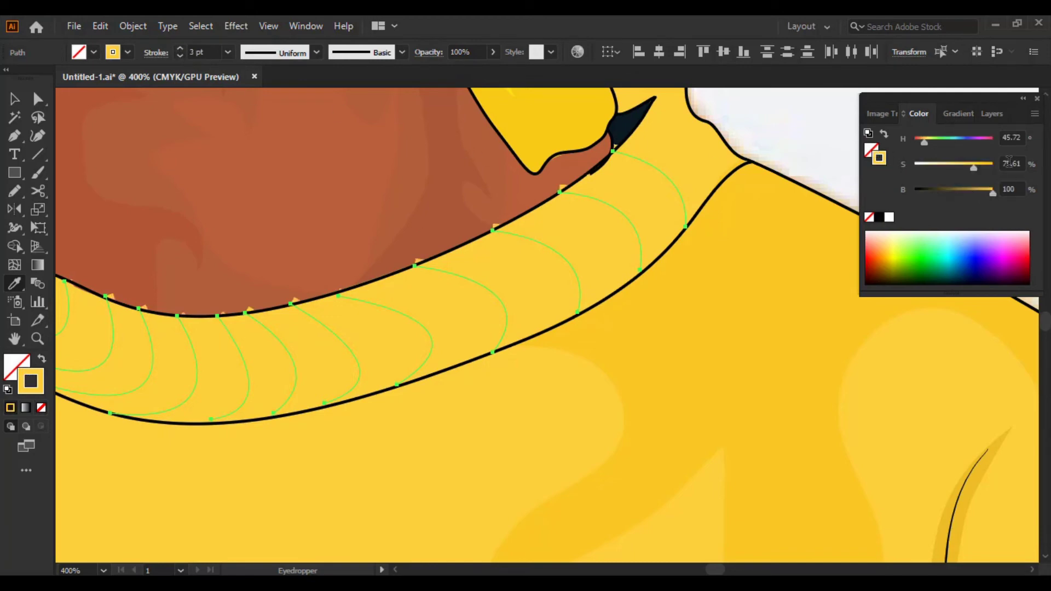
left_click_drag(984, 165, 1002, 167)
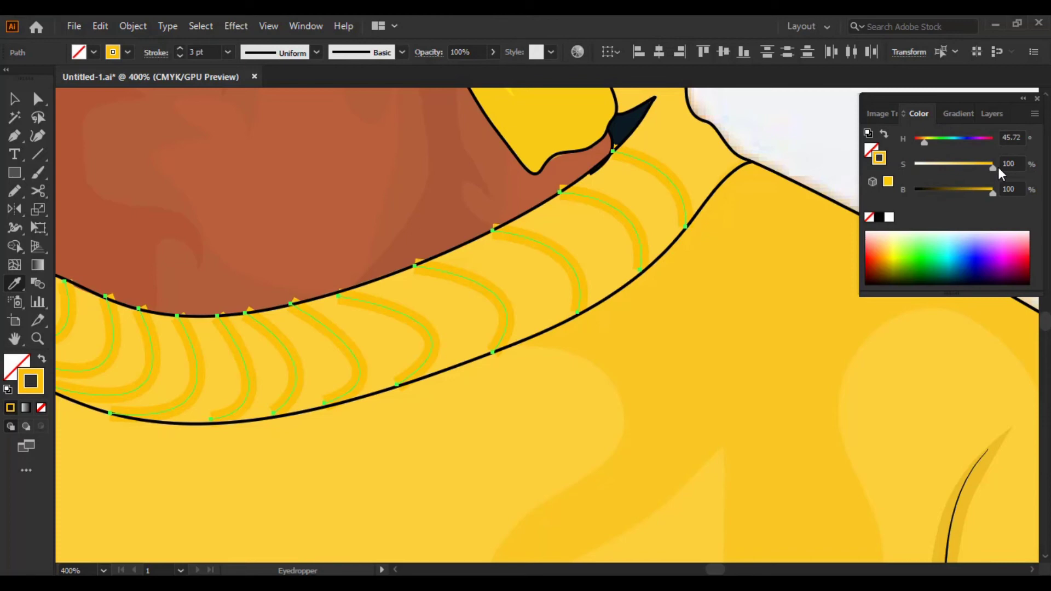
key("v")
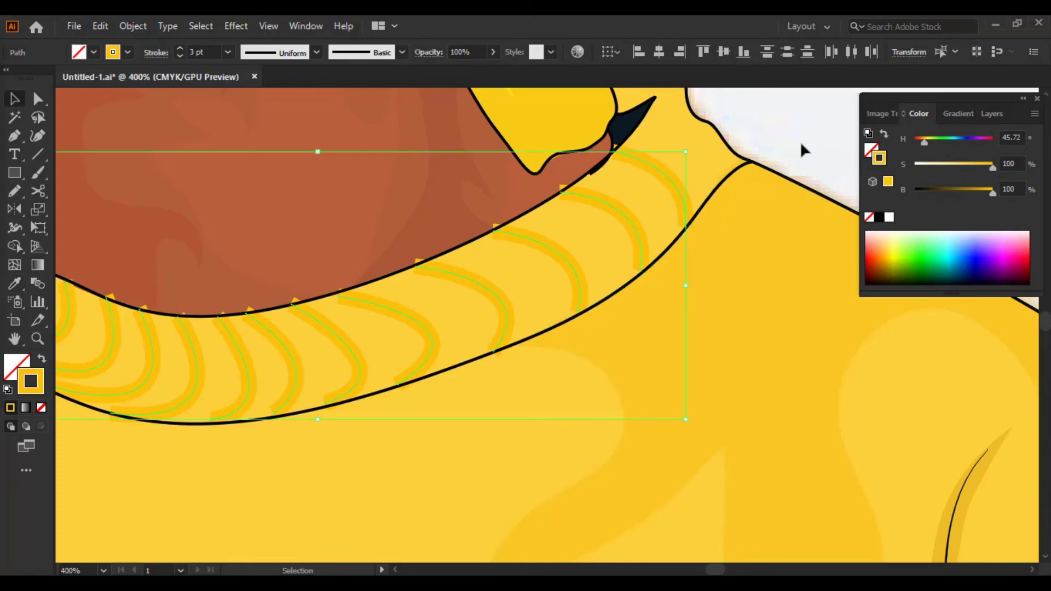
left_click(800, 141)
Apply the elliptical tapered width profile to all collar rib lines with a 2 pt stroke, and deselect them
left_click(103, 570)
left_click(110, 560)
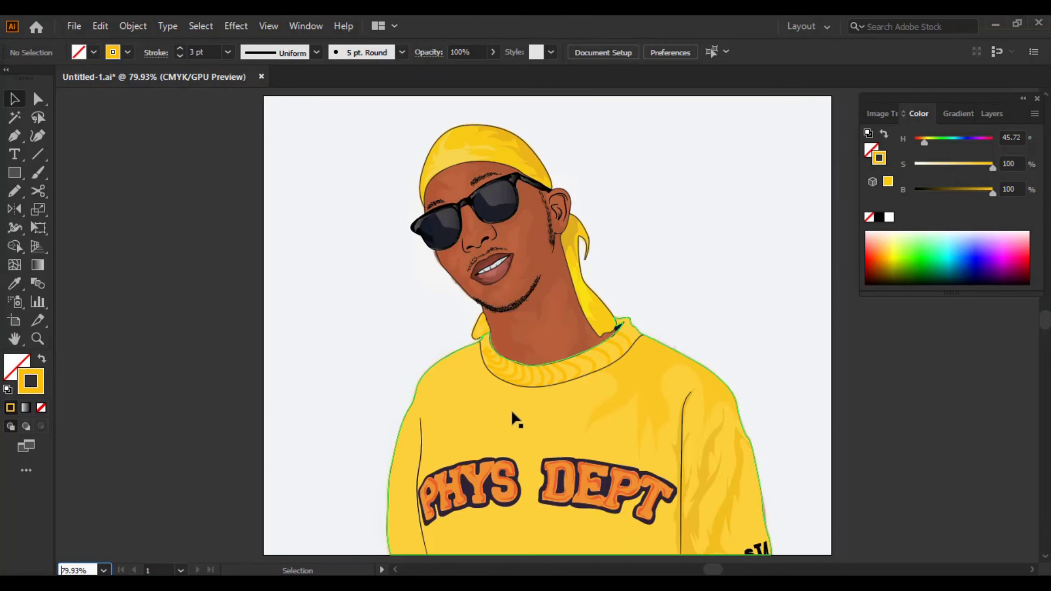
left_click(534, 372)
left_click(528, 375)
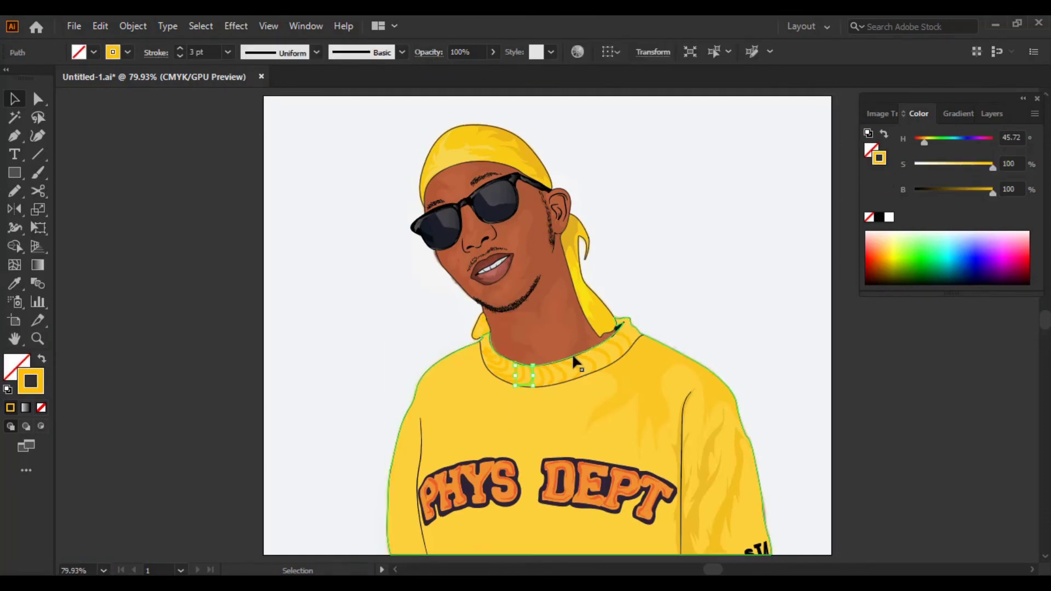
left_click(713, 52)
left_click(316, 52)
left_click(287, 93)
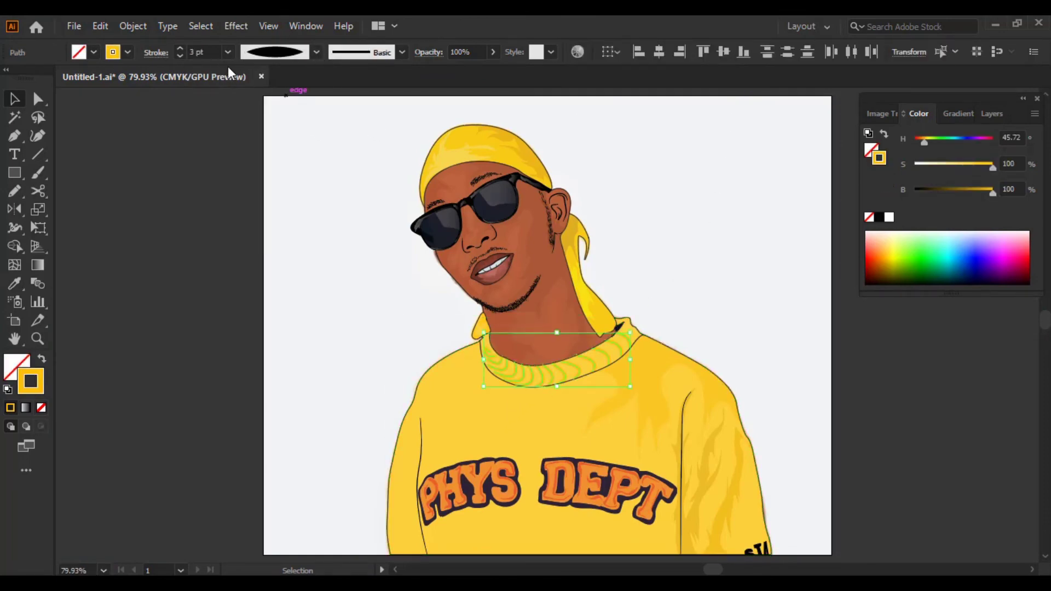
left_click(180, 57)
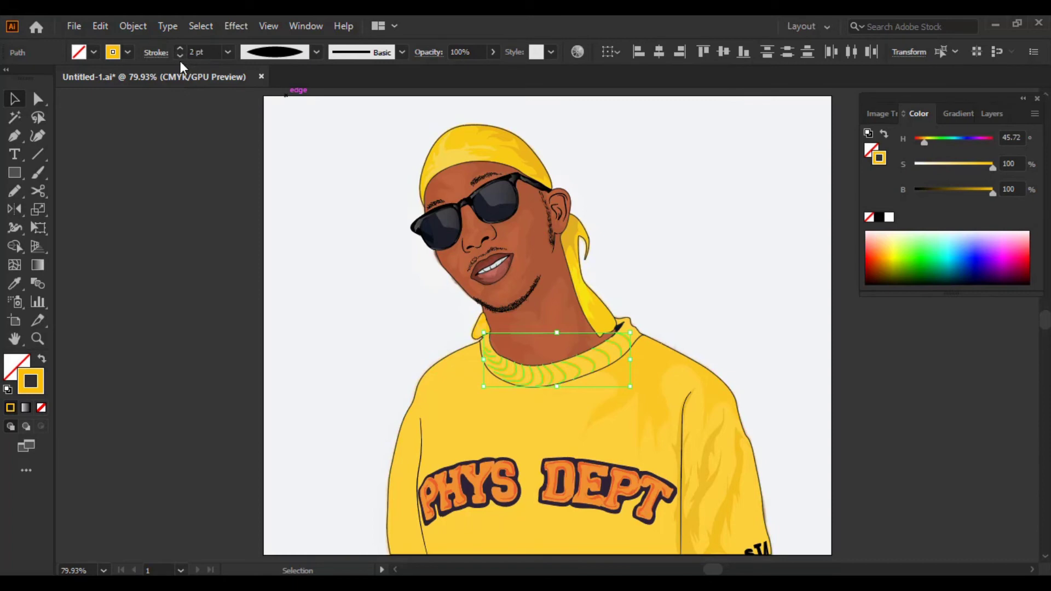
left_click(177, 183)
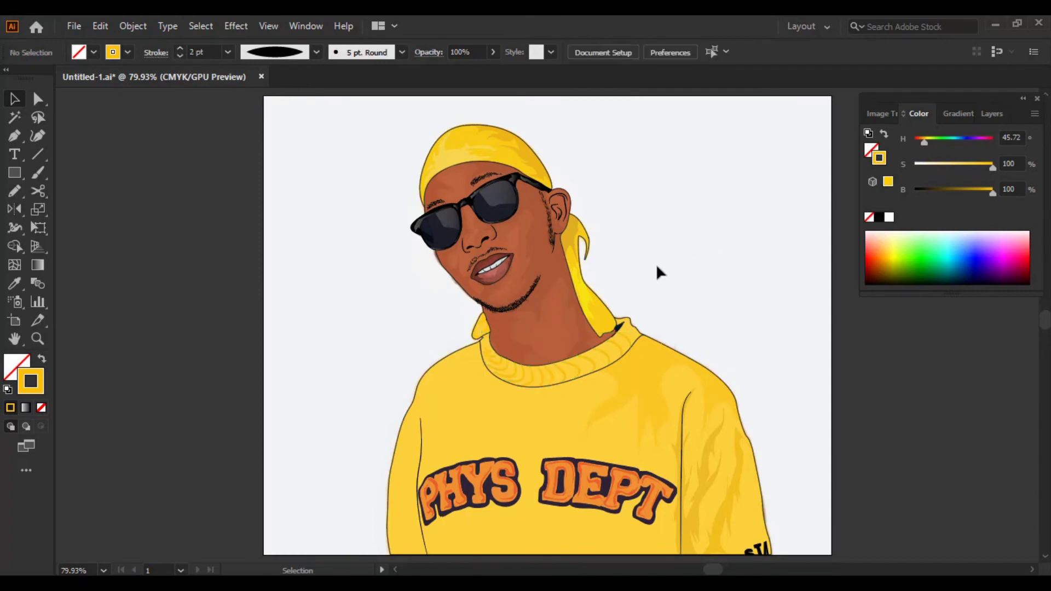
Thin all collar rib lines to a 1 pt stroke and deselect them
left_click(579, 372)
left_click(713, 53)
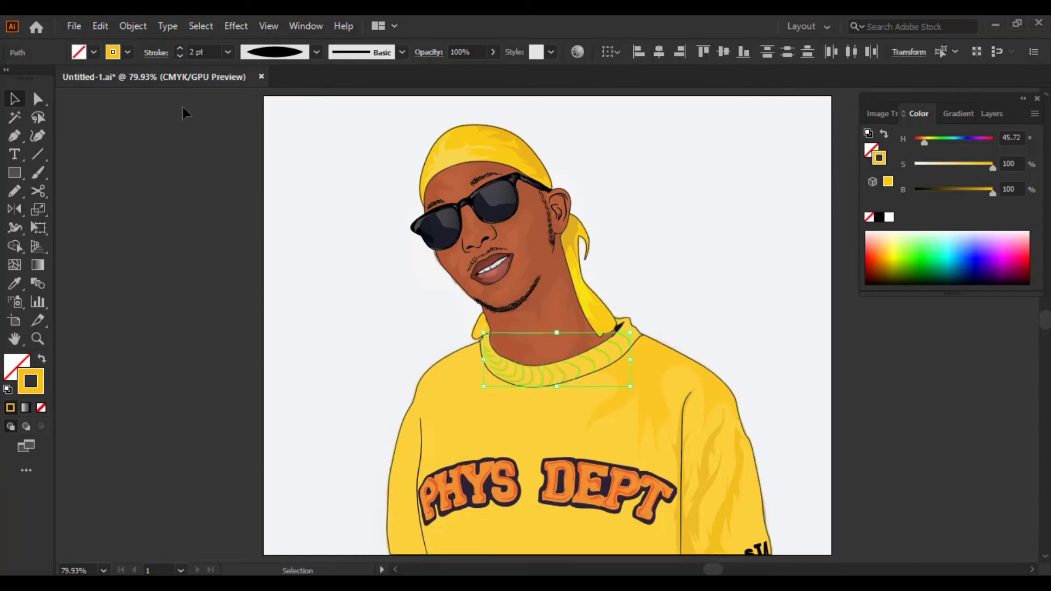
left_click(207, 189)
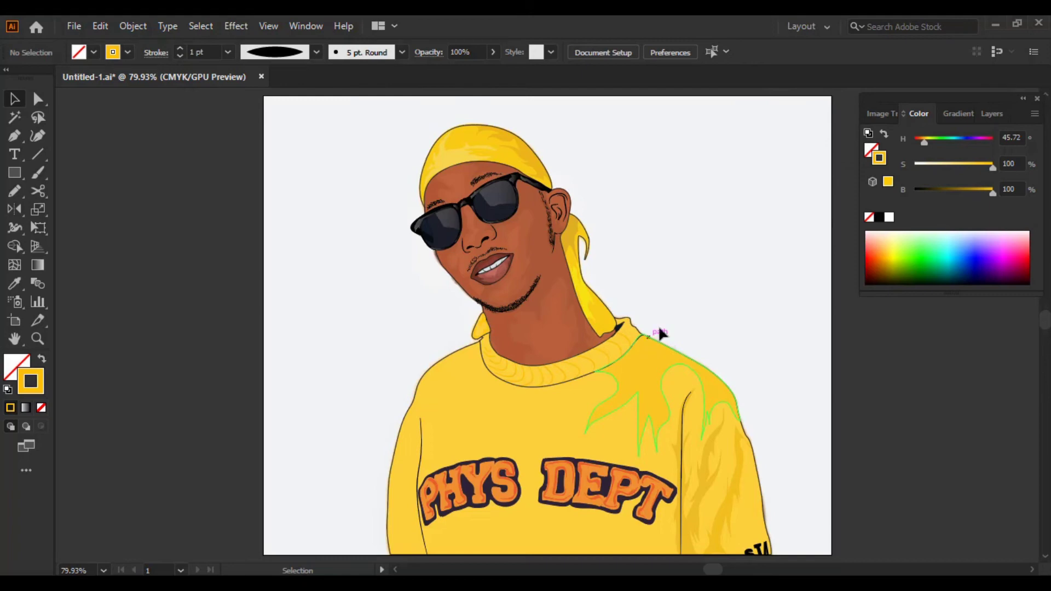
Unlock Layer 2, reduce the sweatshirt's outer outline to 0.25 pt, and deselect it
left_click(985, 113)
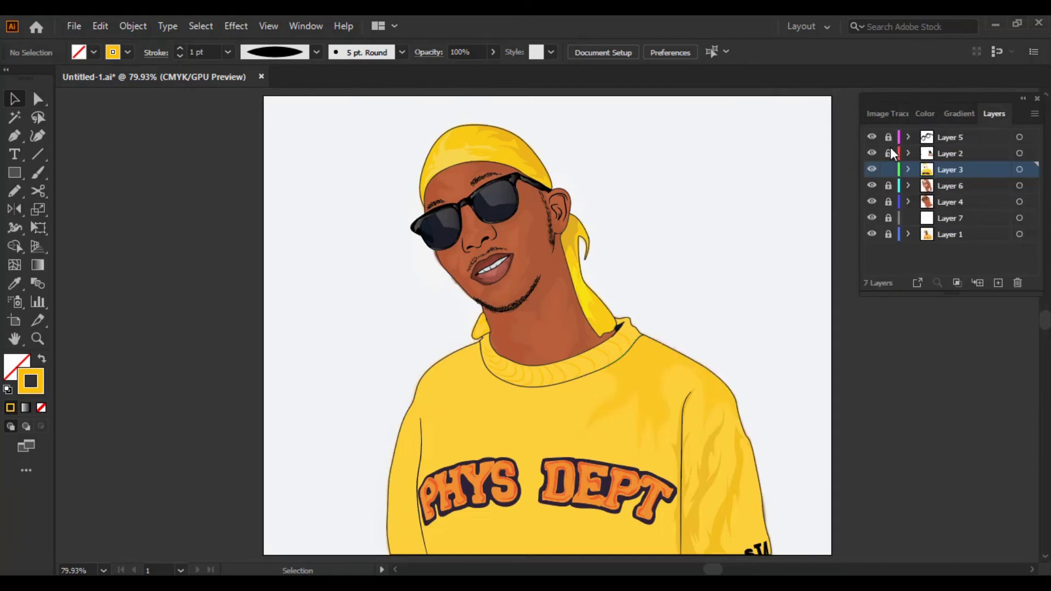
left_click(693, 358)
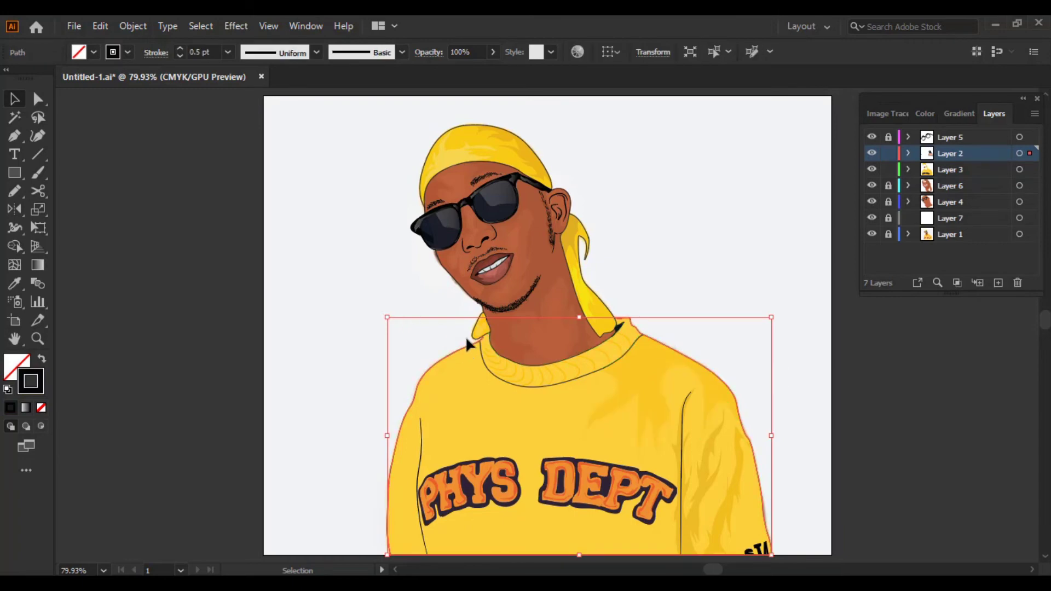
left_click(177, 55)
left_click(199, 245)
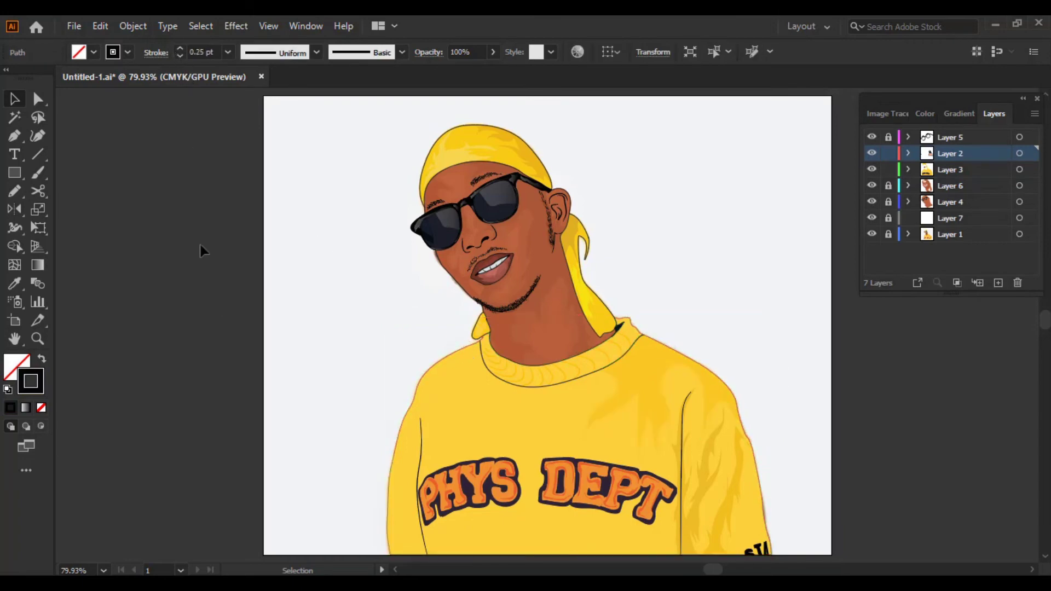
Set the collar's lower edge line and both sleeve seam lines to 0.25 pt, deselect them, and relock Layer 2
left_click(508, 385)
left_click(421, 455, "shift")
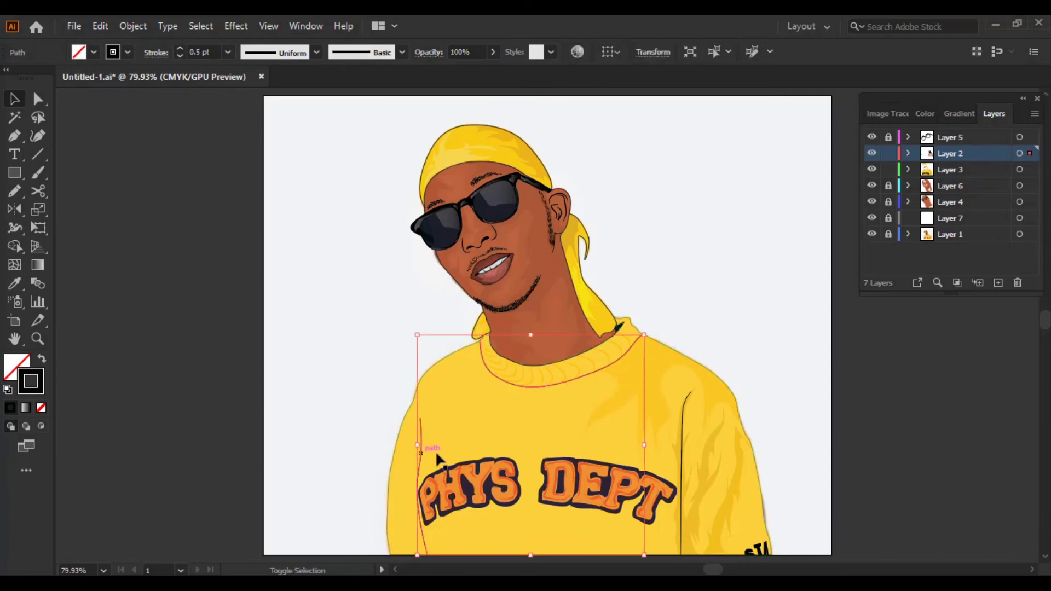
left_click(684, 440, "shift")
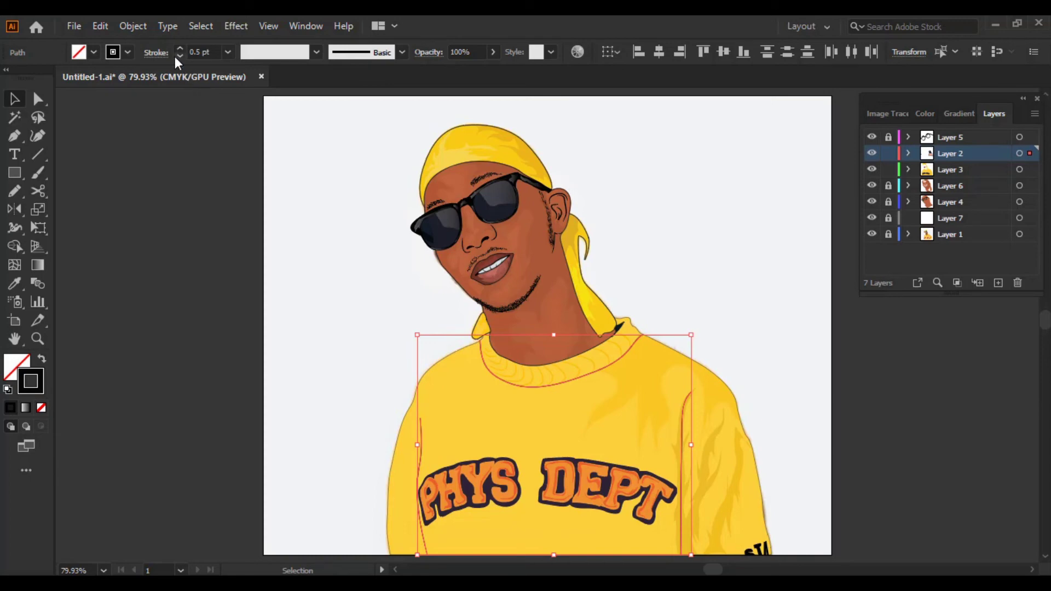
left_click(208, 193)
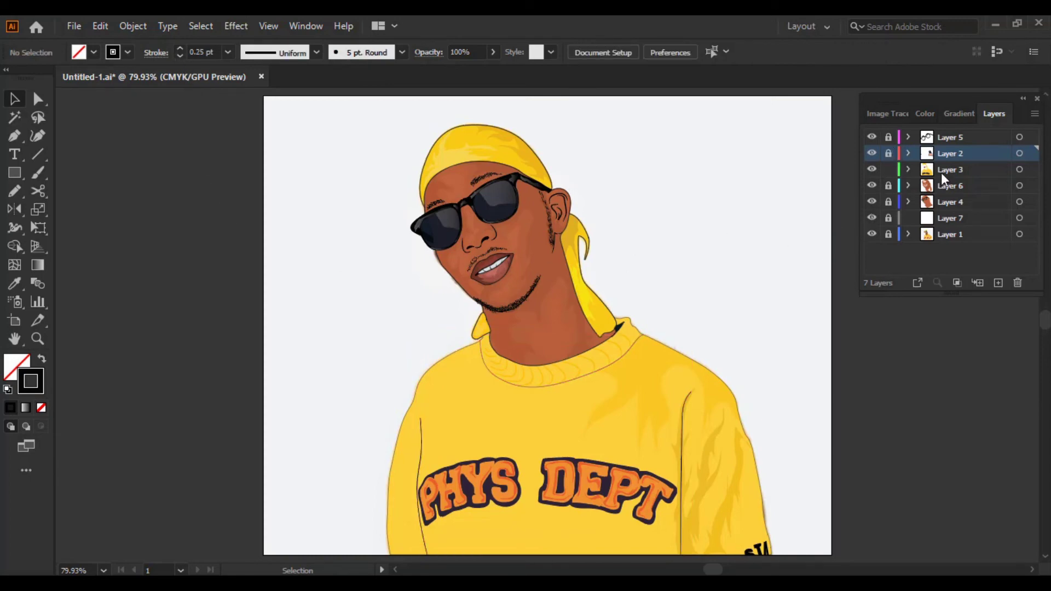
On Layer 3, draw a freehand shadow contour with the Pencil tool from the chest lettering through jagged folds to the lower left hem
key("z")
left_click(570, 422)
left_click_drag(615, 371, 558, 307)
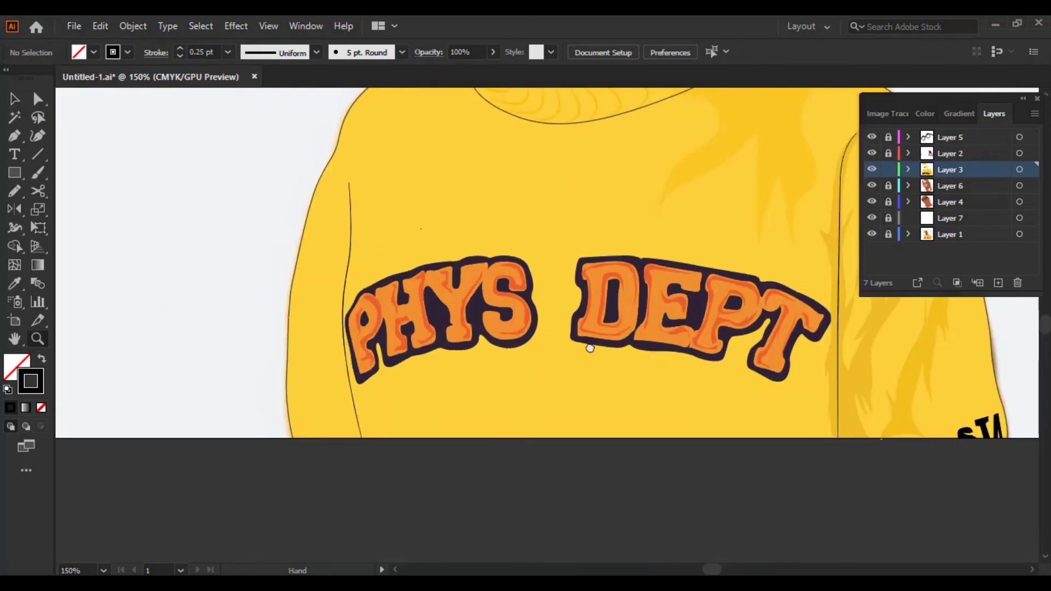
left_click_drag(589, 349, 576, 421)
key("n")
mouse_move(539, 358)
left_mouse_down()
mouse_move(678, 393)
mouse_move(630, 453)
mouse_move(493, 374)
mouse_move(538, 452)
mouse_move(603, 471)
mouse_move(487, 480)
mouse_move(434, 438)
mouse_move(453, 471)
mouse_move(432, 456)
mouse_move(441, 474)
mouse_move(386, 482)
mouse_move(342, 463)
left_mouse_up()
mouse_move(326, 407)
left_mouse_down()
mouse_move(325, 471)
mouse_move(292, 443)
mouse_move(305, 344)
mouse_move(254, 511)
left_mouse_up()
Extend the shadow contour along the artboard's lower edge with the Pen tool, then close it freehand up through the lettering and chest with the Pencil tool
key("p")
left_click(254, 511)
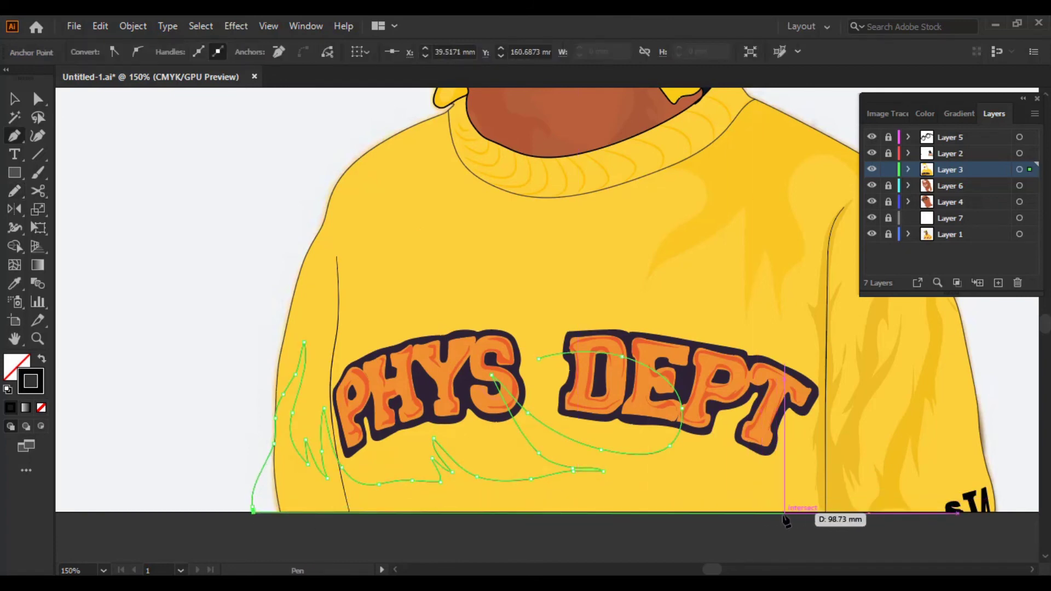
left_click(819, 511)
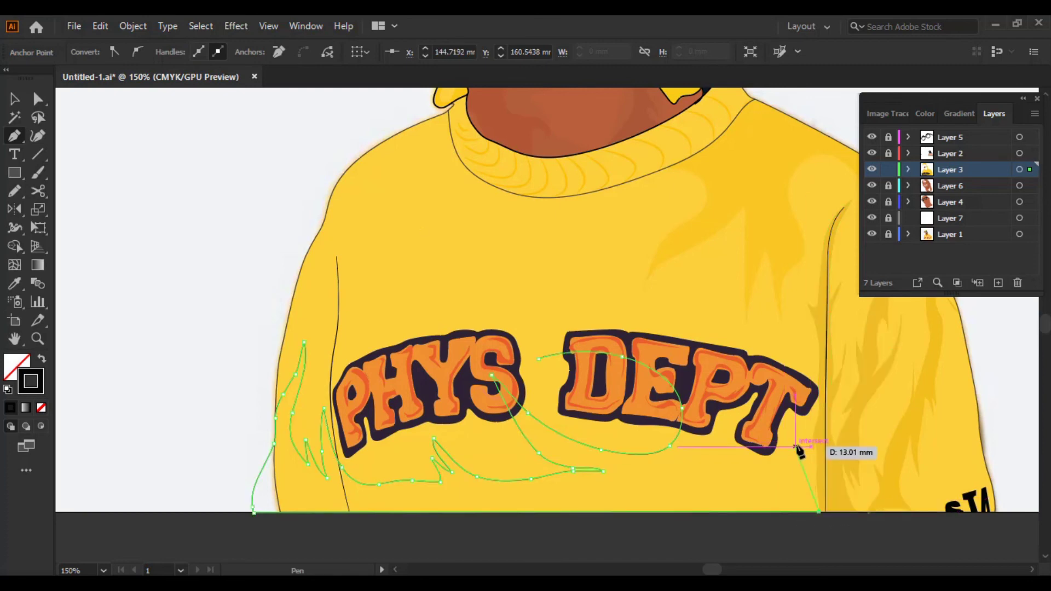
key("n")
left_click_drag(831, 496, 719, 387)
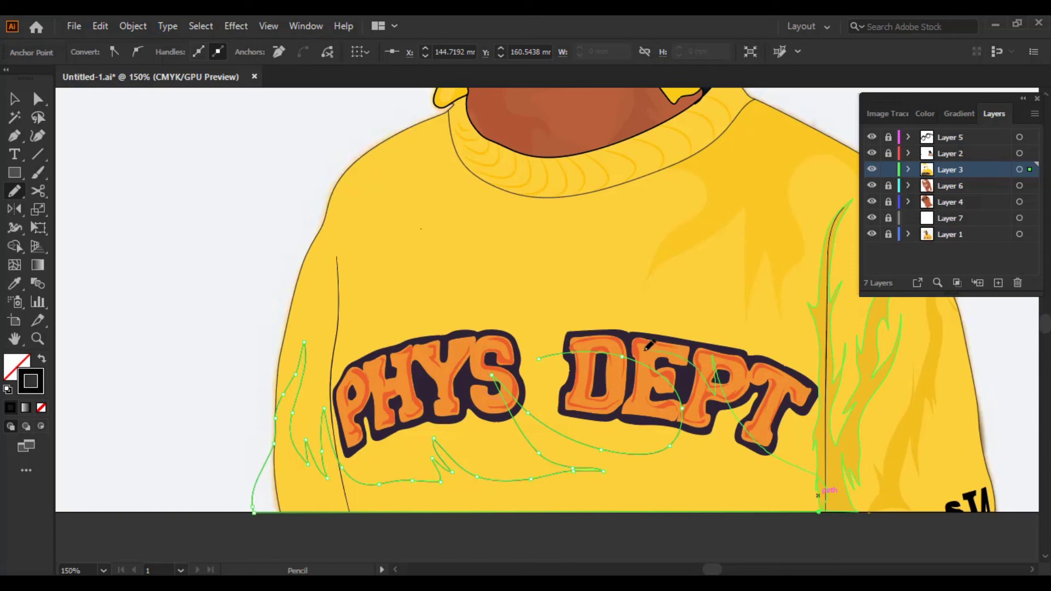
mouse_move(550, 300)
left_mouse_down()
mouse_move(550, 261)
mouse_move(576, 206)
left_mouse_up()
left_click_drag(541, 356, 541, 356)
Fill the closed torso shadow with the darker yellow sampled from the shoulder shadow and send it to the back
key("i")
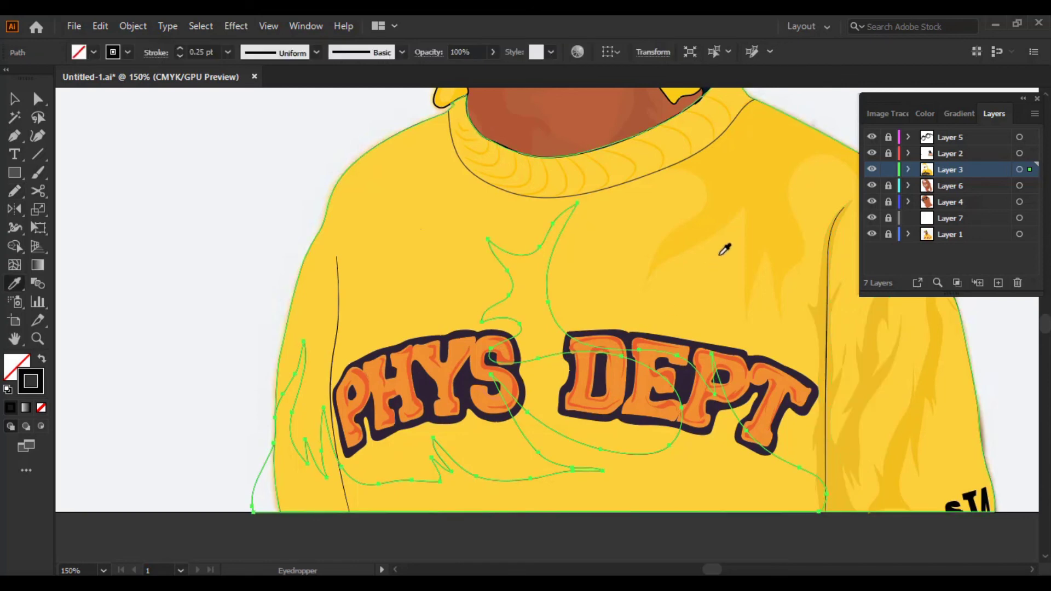
left_click(746, 175)
key("v")
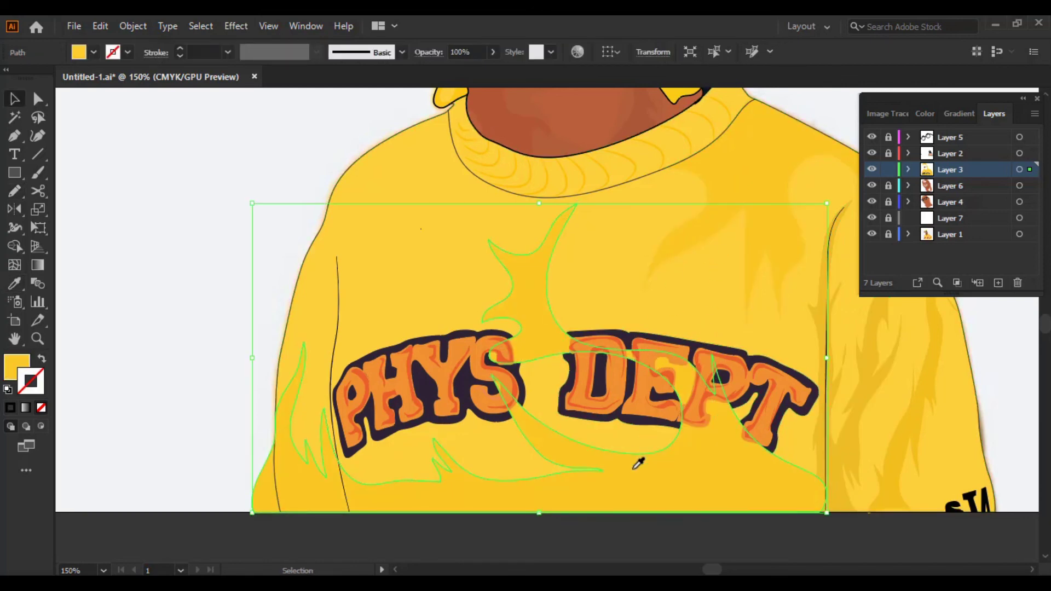
right_click(633, 462)
mouse_move(706, 391)
left_click(834, 443)
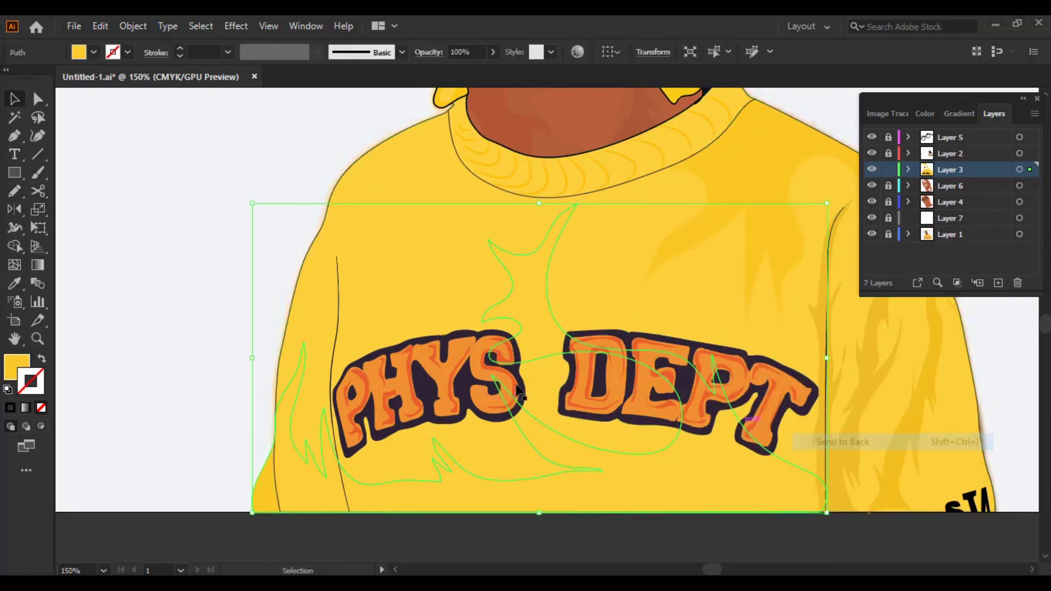
Send the sweatshirt's base shape to the back, behind the torso shadow, and deselect it
left_click(393, 297)
right_click(392, 297)
mouse_move(483, 496)
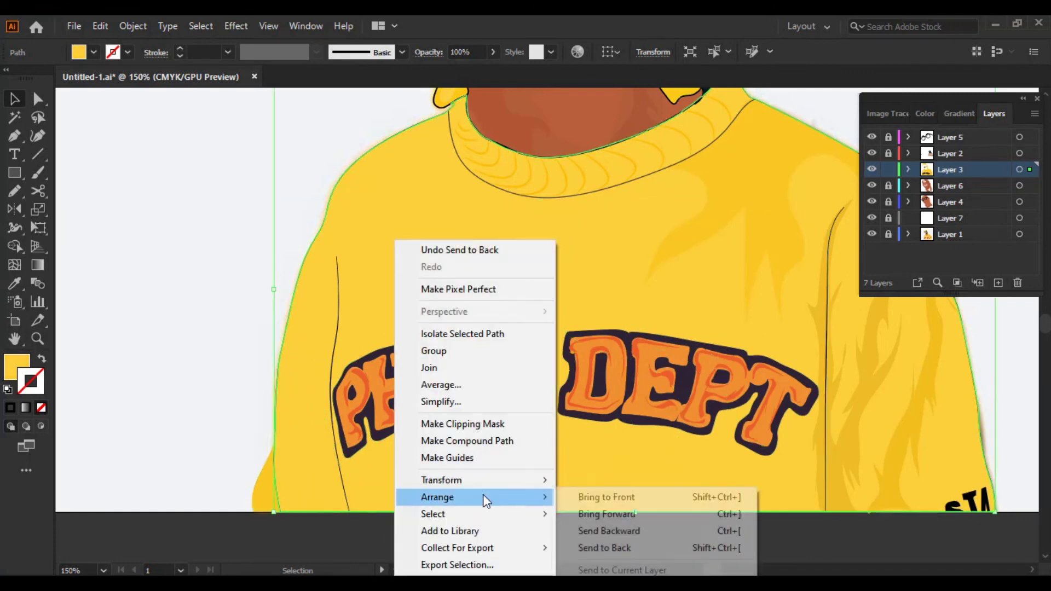
left_click(602, 544)
left_click(170, 328)
Select the torso shadow with the sweatshirt base and remove the part outside the sleeve outline with Shape Builder
left_click_drag(221, 499, 300, 528)
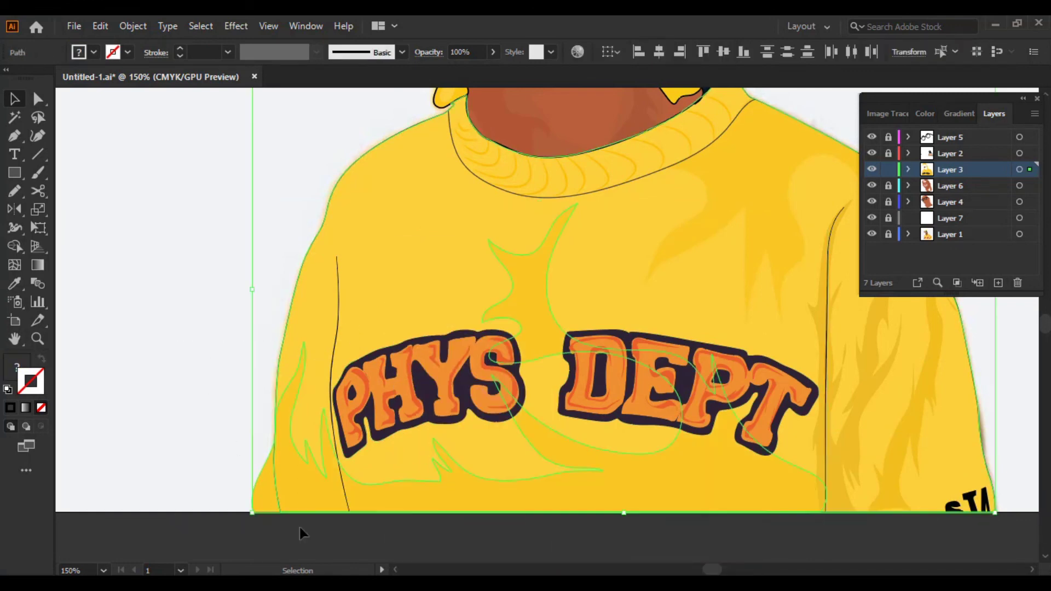
left_click(21, 245)
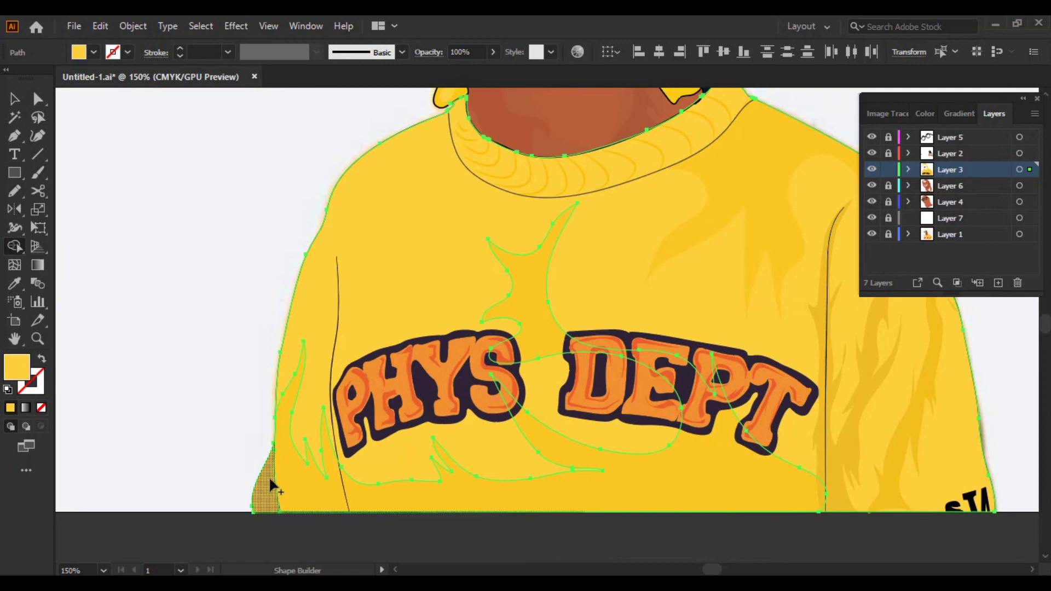
key("v")
left_click(191, 430)
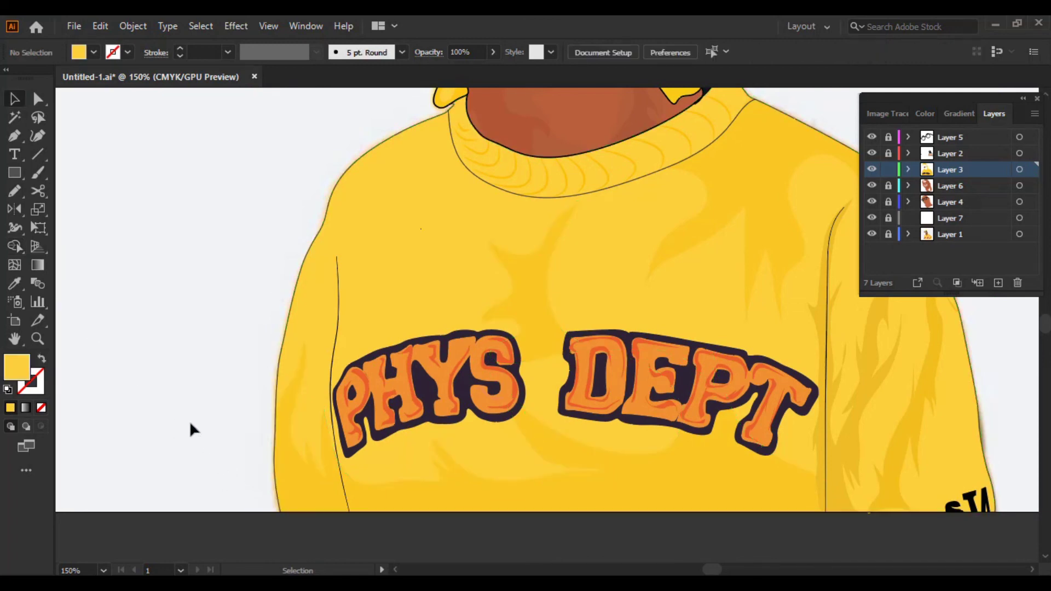
Select the torso shadow, set its fill saturation to 79%, and deselect it
left_click(102, 572)
key("ctrl+0")
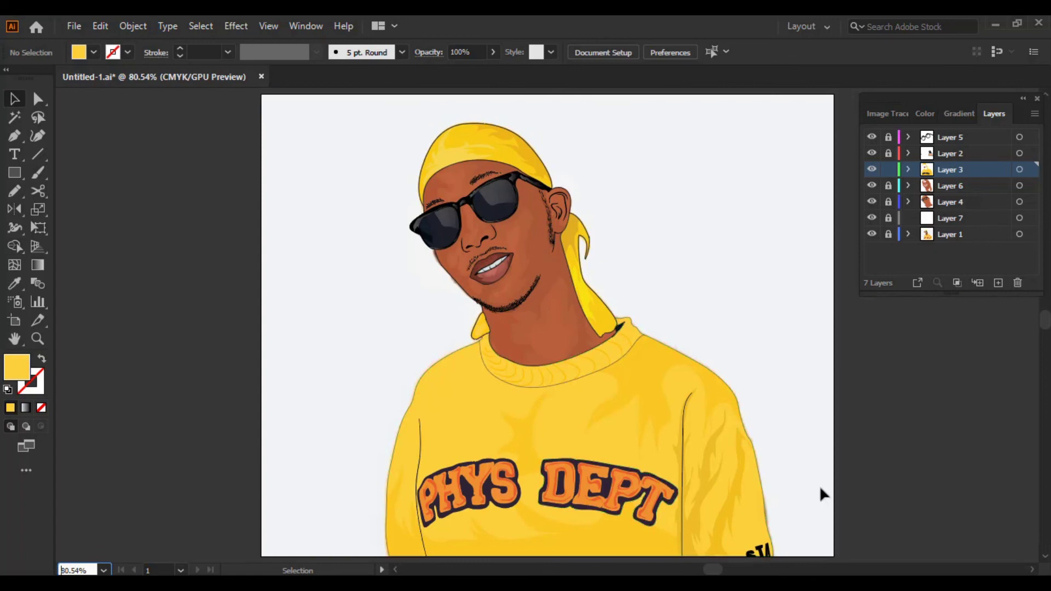
left_click(605, 540)
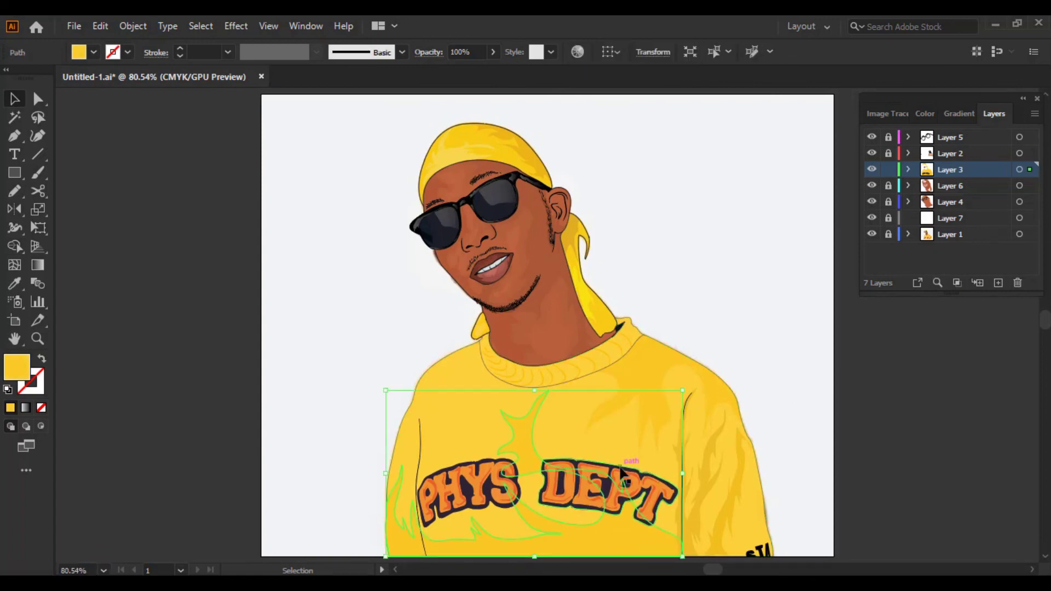
left_click(926, 113)
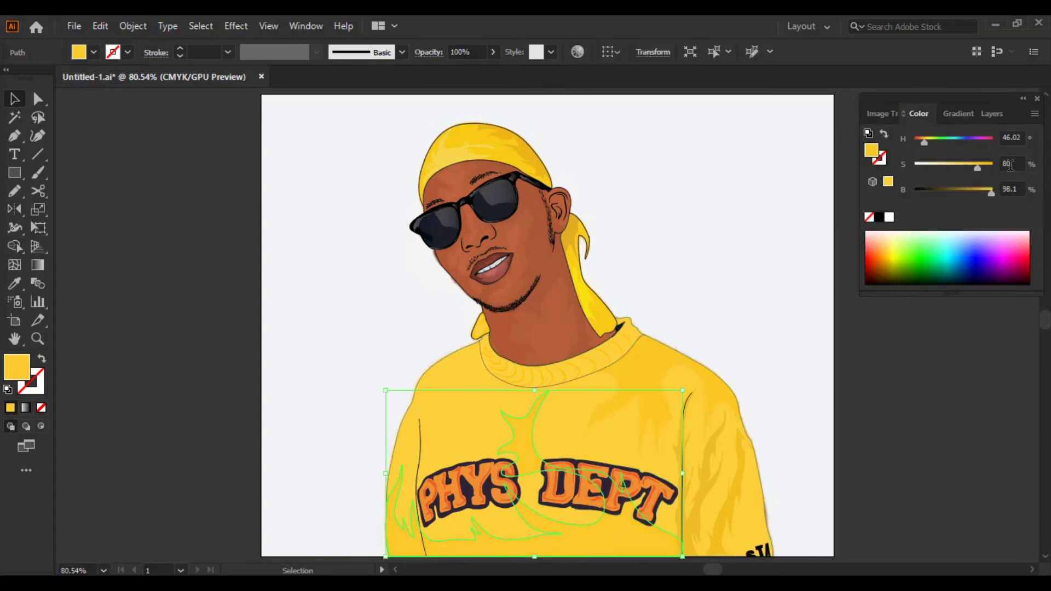
key("ctrl+shift+a")
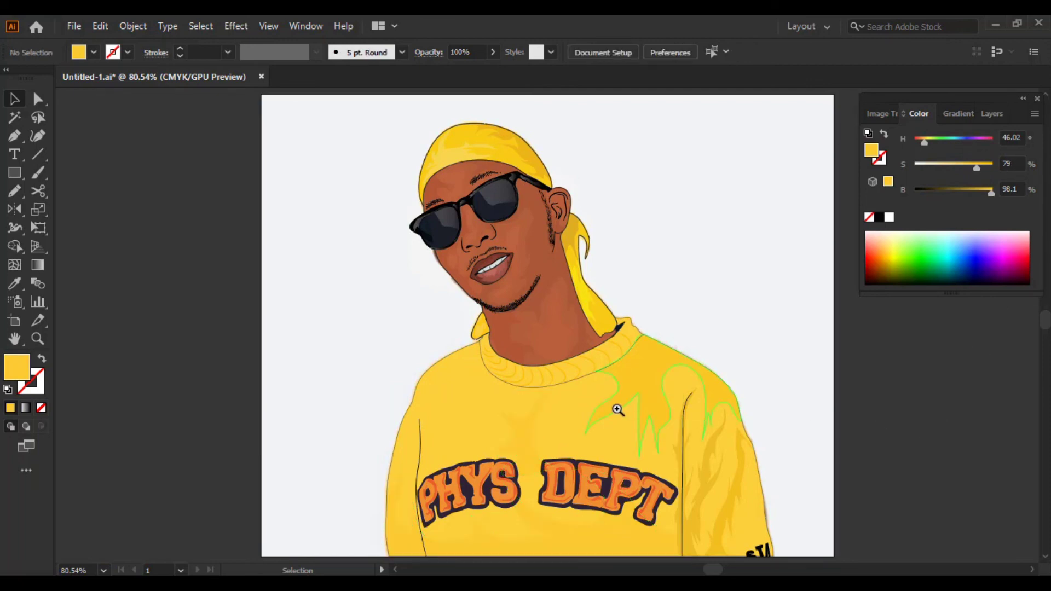
Draw a closed freehand shadow with jagged folds from the collar across the shoulder beside the PHYS lettering, using the Pencil tool
left_click(620, 409)
scroll(656, 417, "down", 3)
left_click(556, 387)
left_click(494, 328)
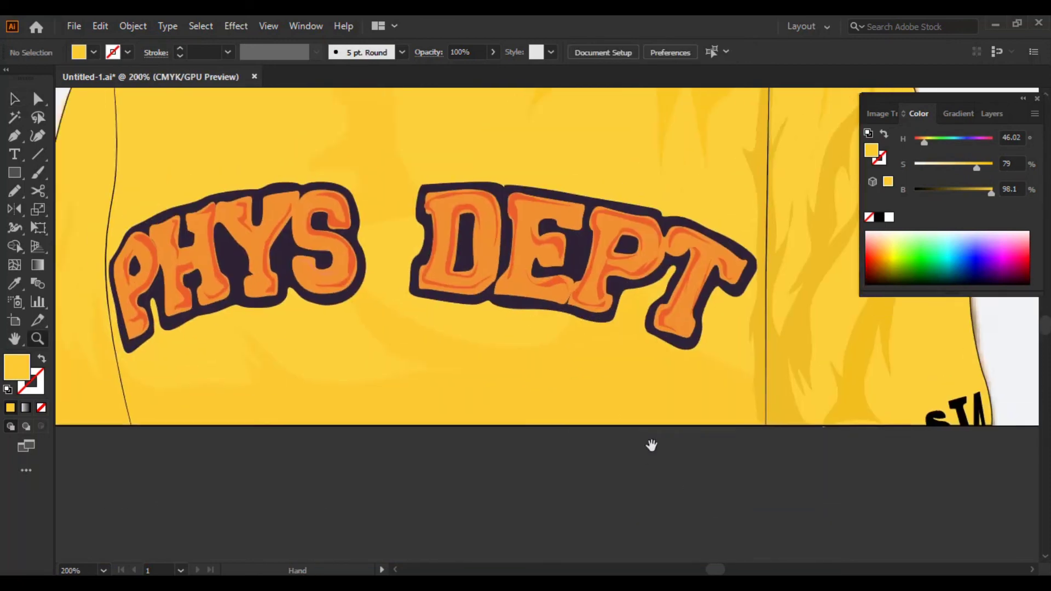
scroll(676, 491, "up", 6)
key("p")
left_click(500, 229)
key("n")
left_click_drag(497, 230, 458, 374)
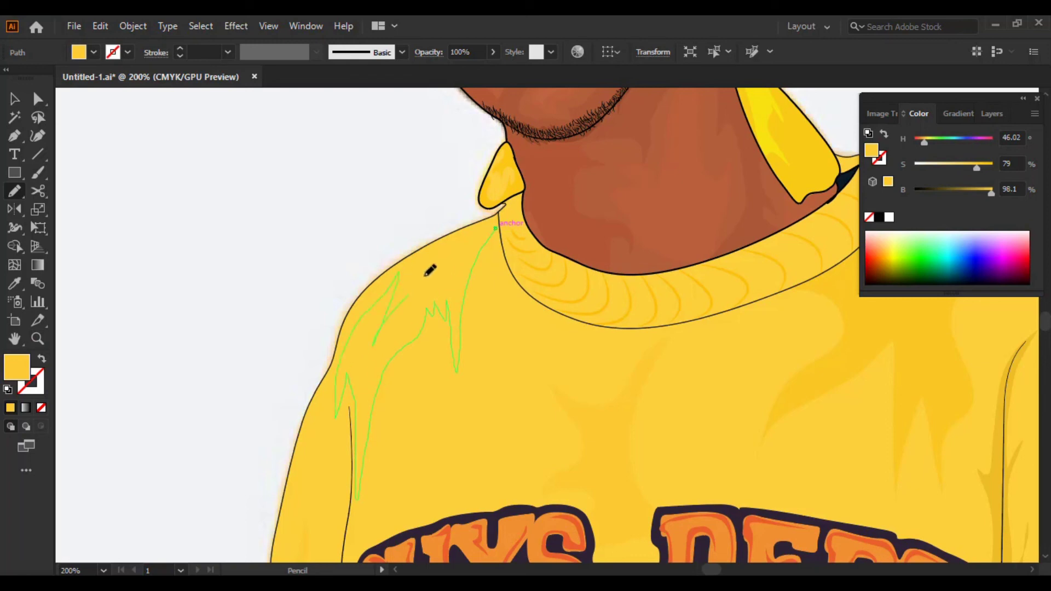
left_click_drag(497, 223, 496, 227)
Fill the new shoulder shadow with the darker yellow sampled from the opposite shoulder's shadow, deselect it, and fit the artboard in view
key("i")
left_click(823, 359)
key("v")
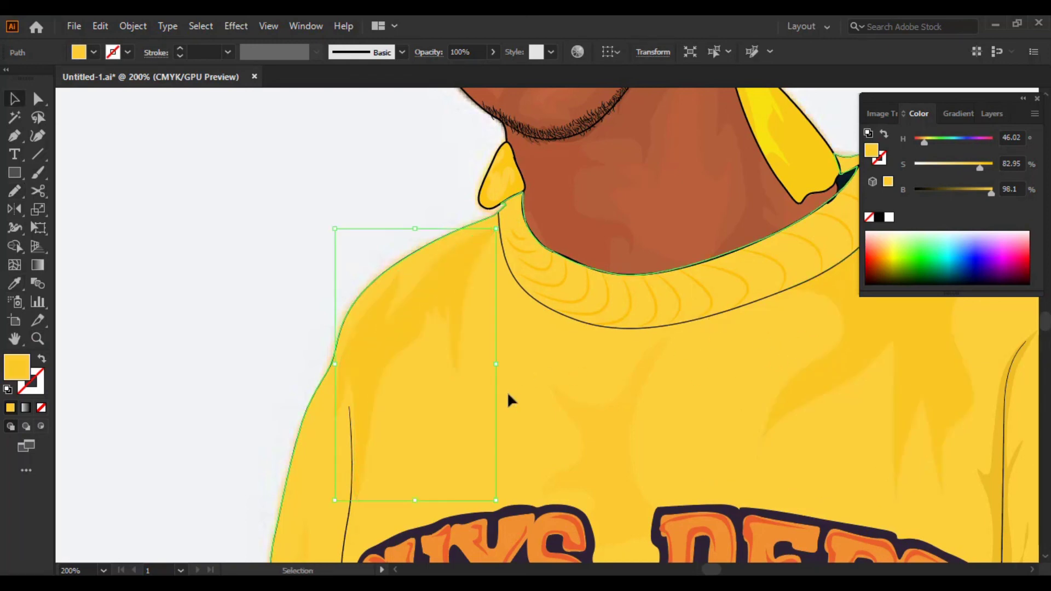
scroll(462, 305, "down", 3)
left_click(268, 294)
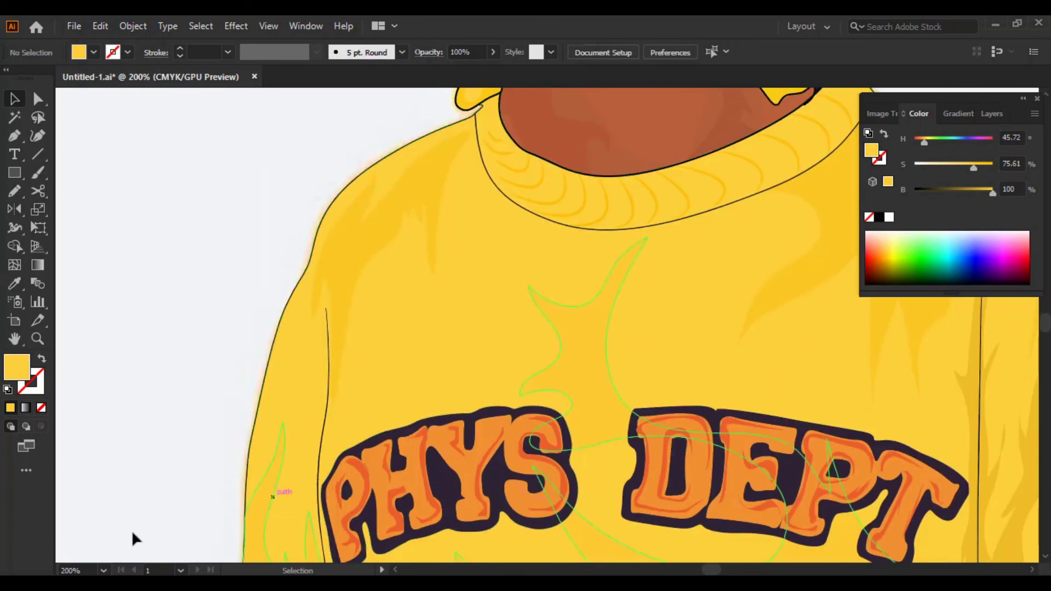
left_click(103, 571)
left_click(136, 558)
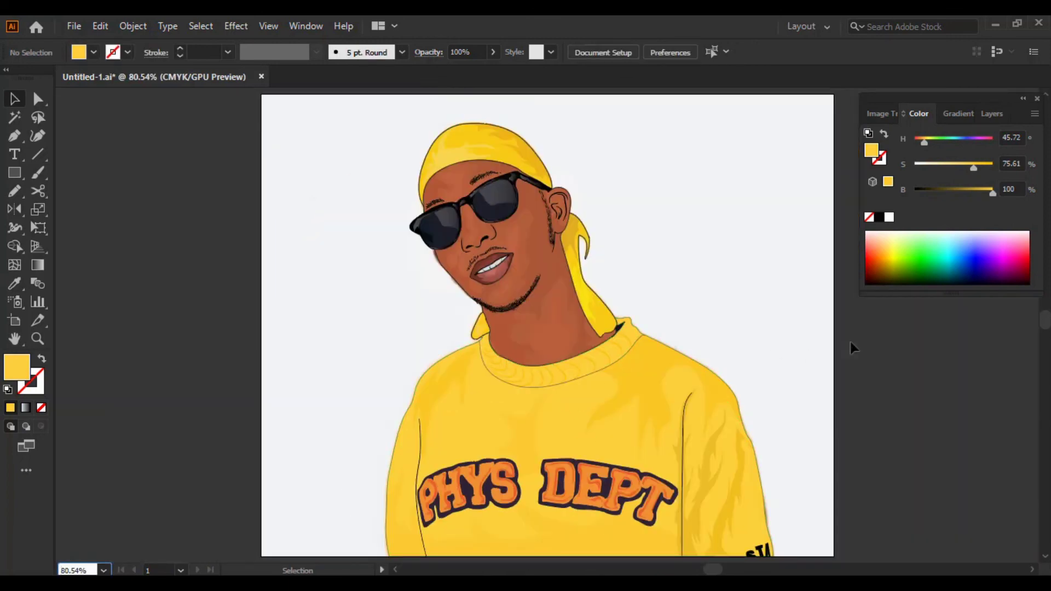